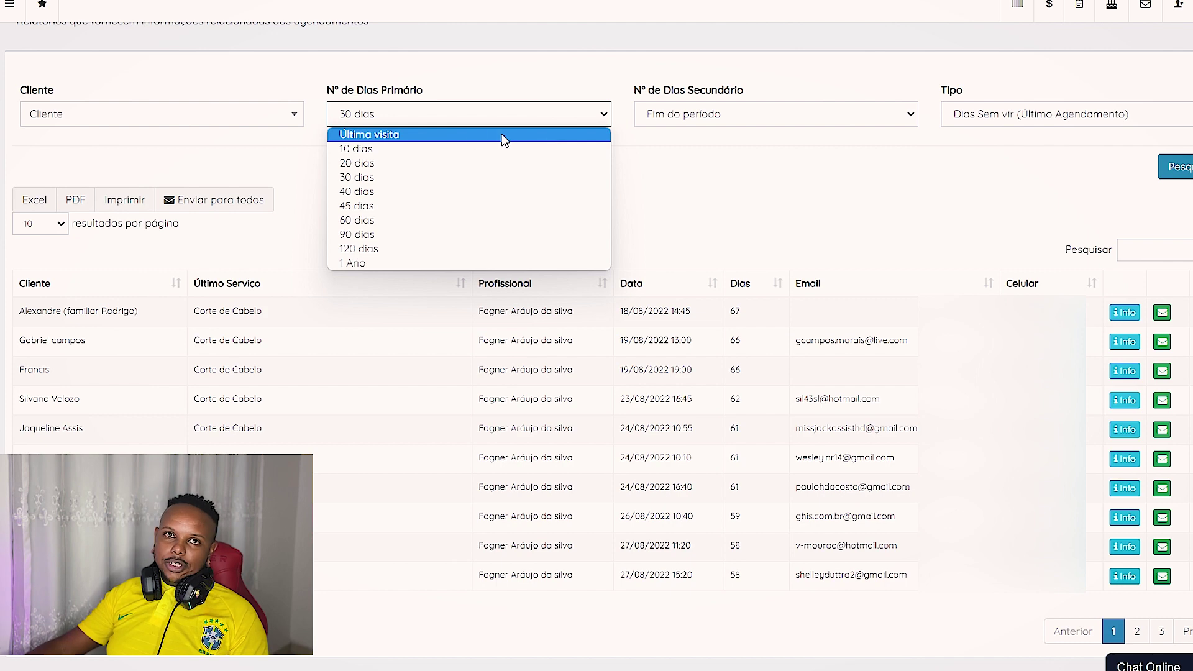
Step: Set the primary number of days to 40 dias and keep the secondary period at Fim do período
click(698, 227)
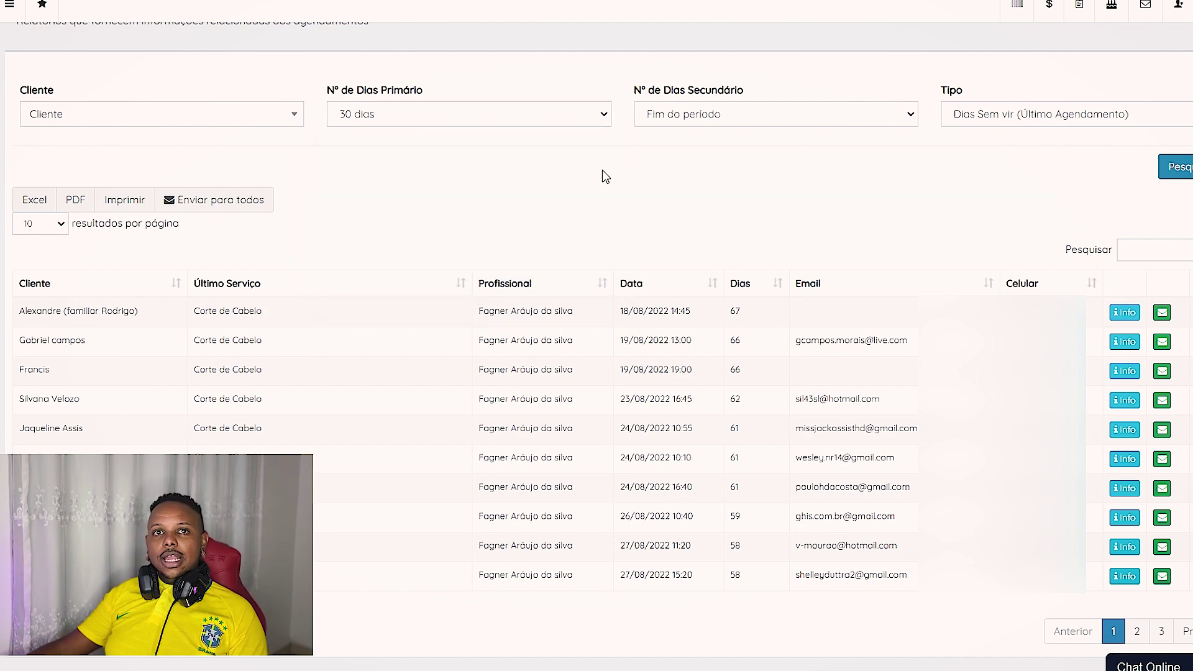
click(476, 119)
click(427, 191)
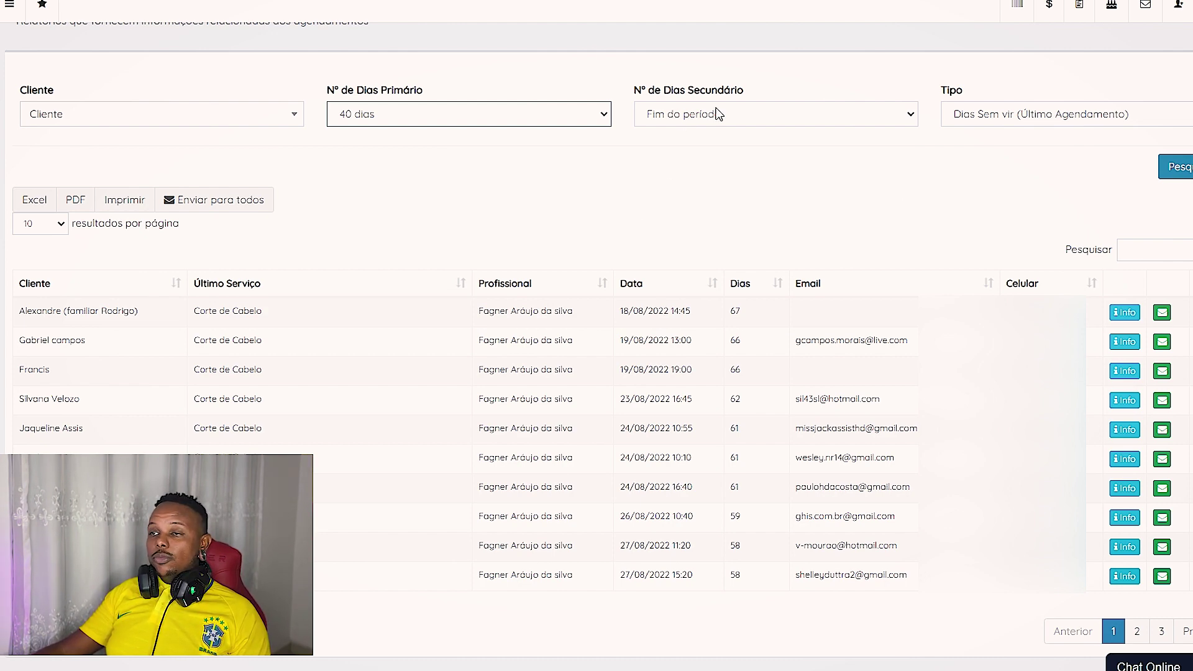
click(718, 114)
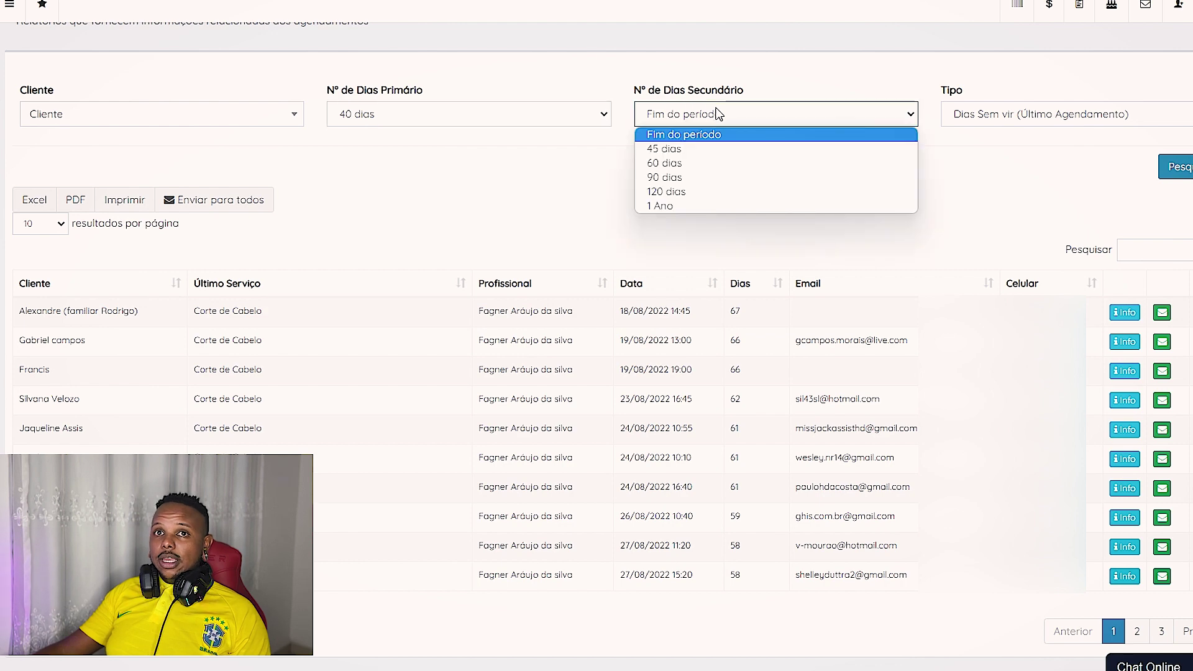
click(711, 67)
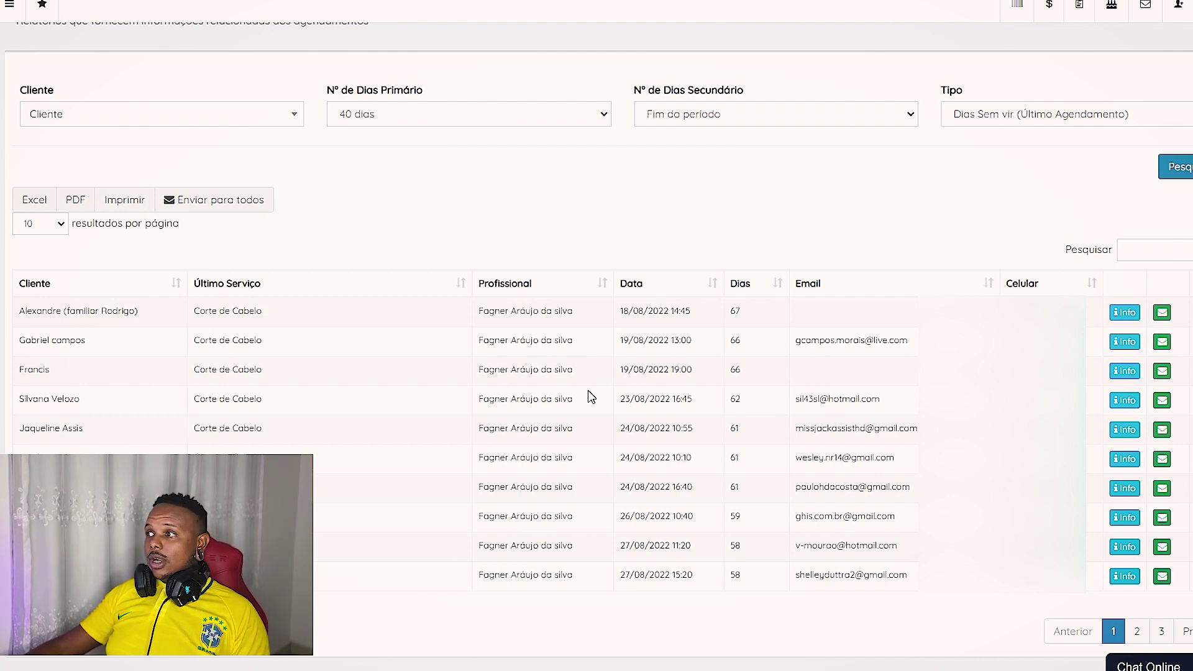
Step: Choose the report type Dias Sem vir (Último Agendamento) and run the search
click(1021, 118)
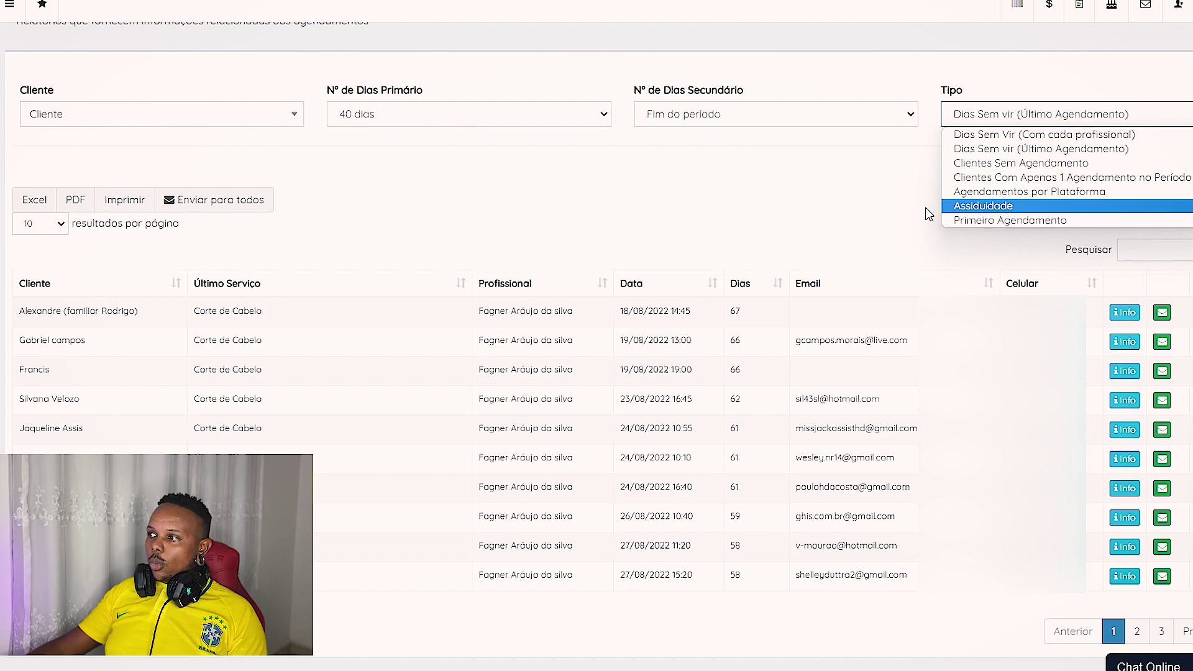
click(1094, 150)
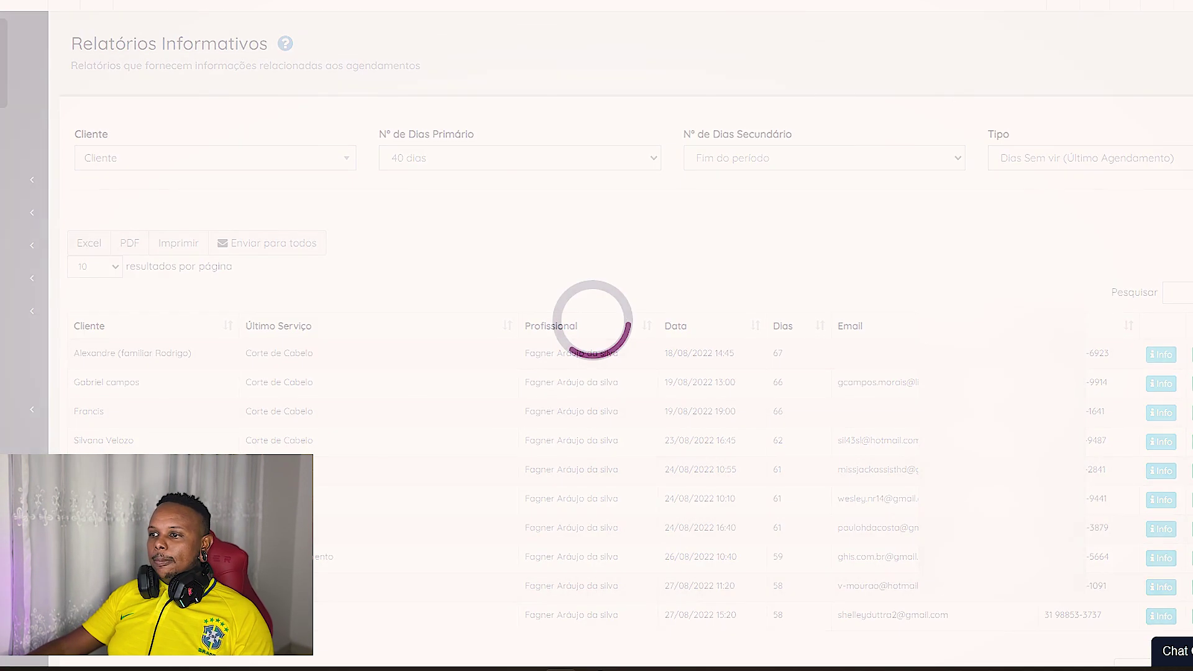
scroll(644, 315, down, 1)
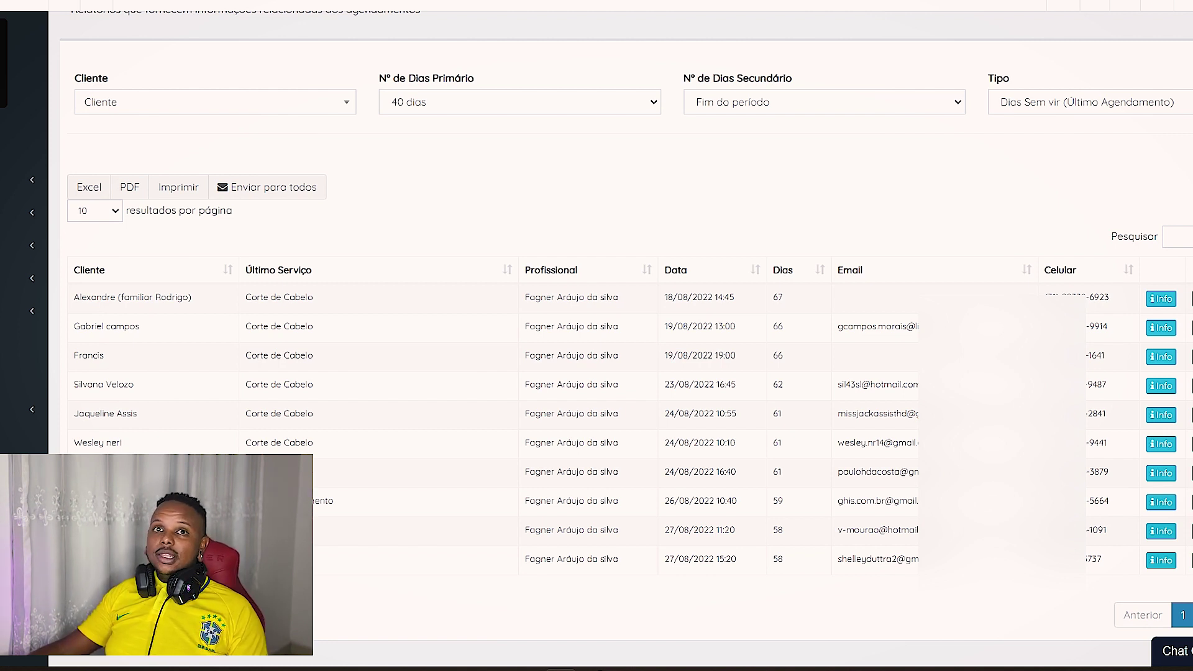
Step: Open the first listed client's information and view the history of comandas
double_click(175, 297)
click(394, 321)
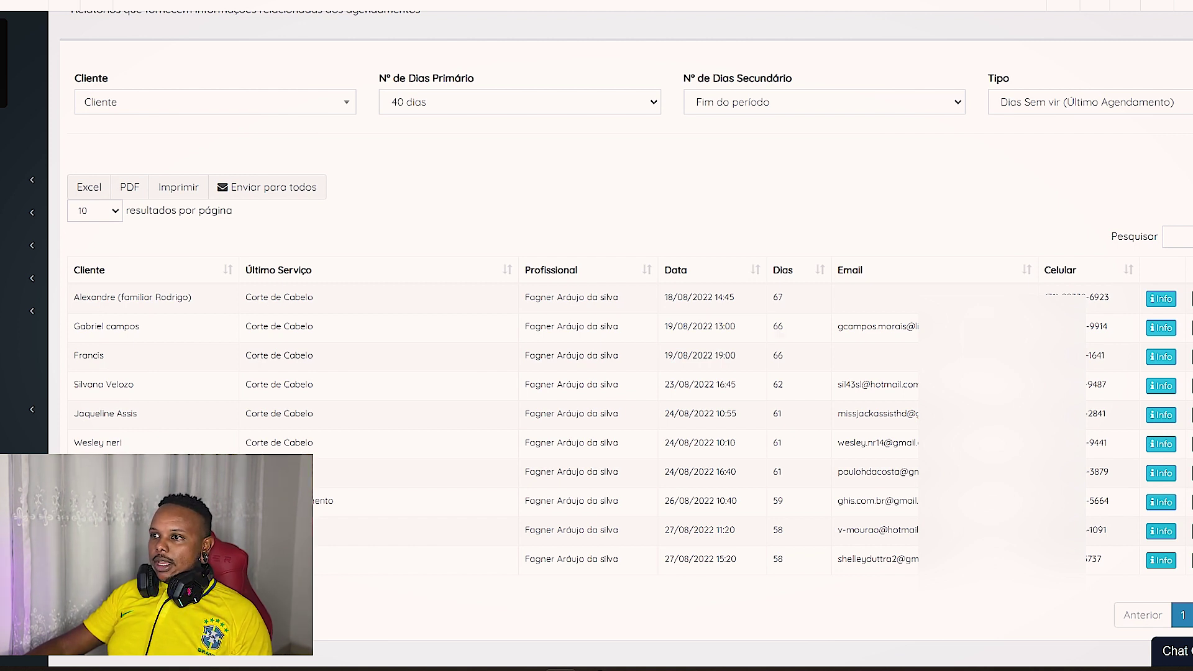
click(1167, 300)
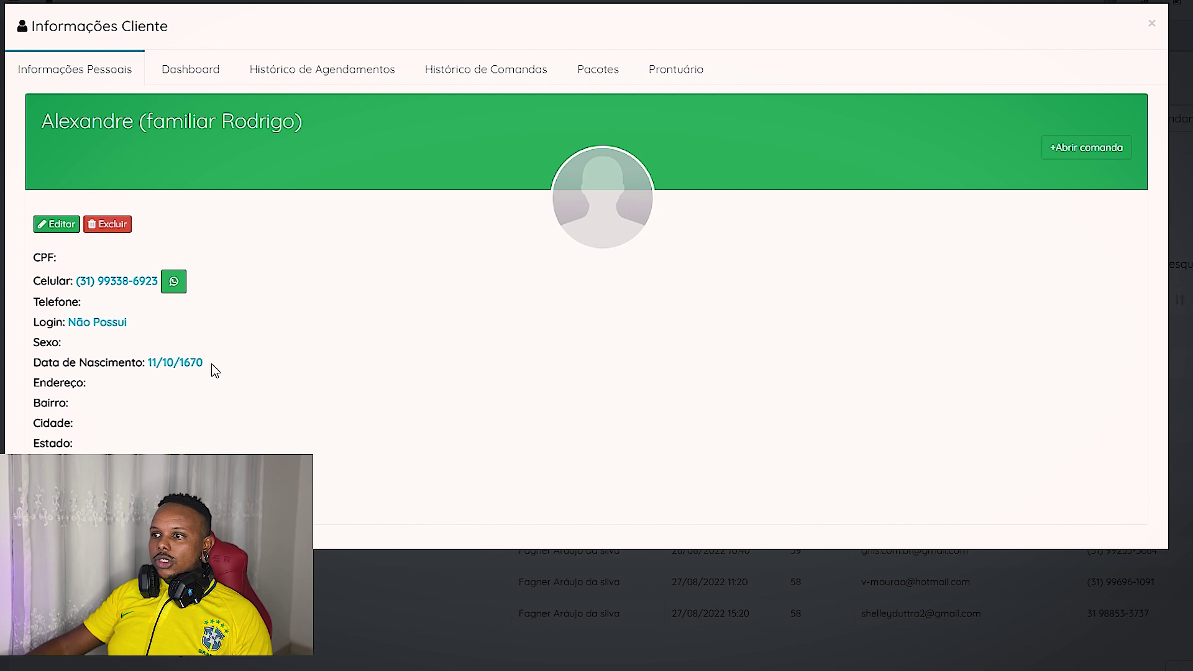
click(486, 69)
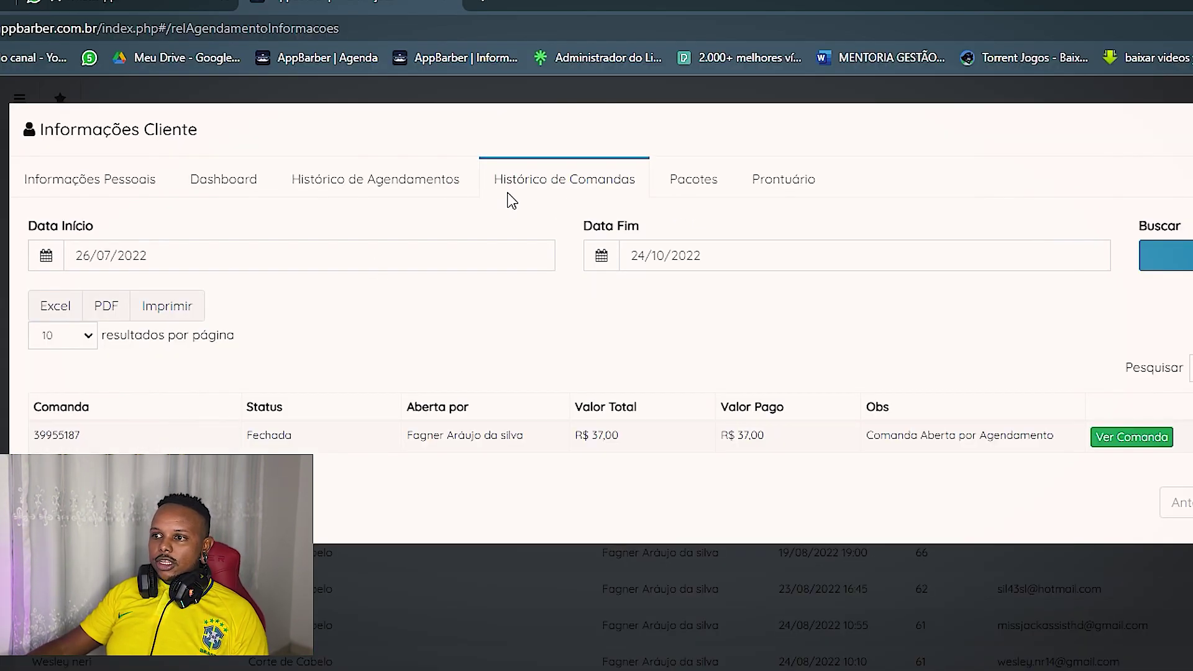
Step: Review the client's appointment history and dashboard, and close the client information
click(438, 181)
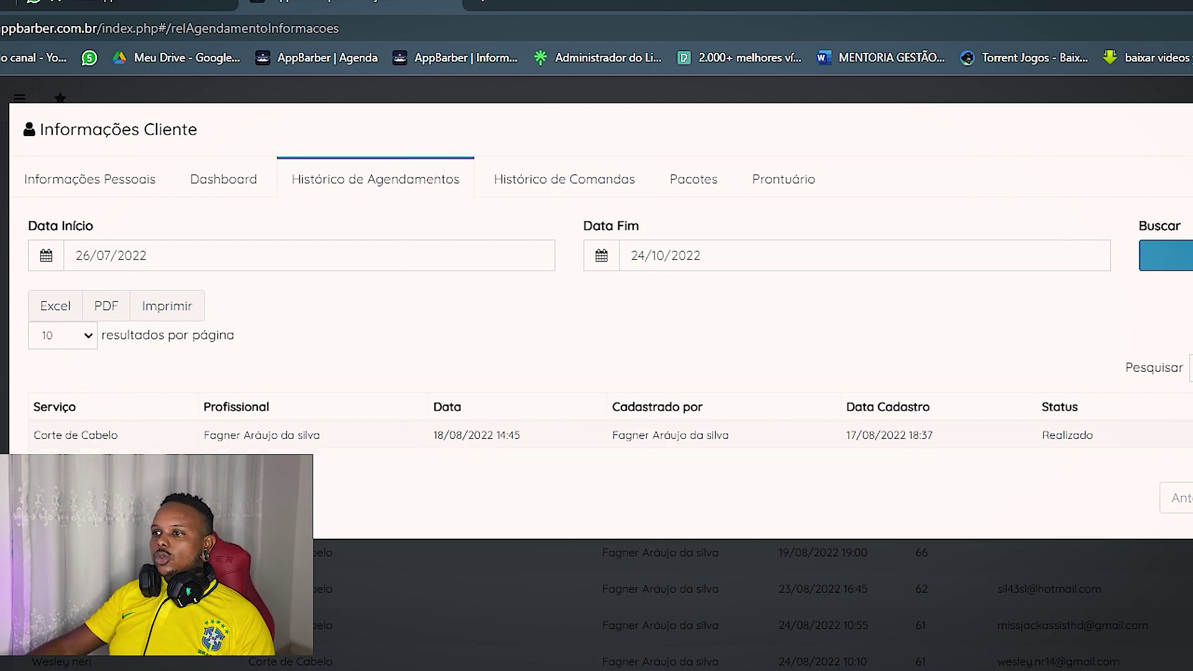
drag(53, 435, 230, 435)
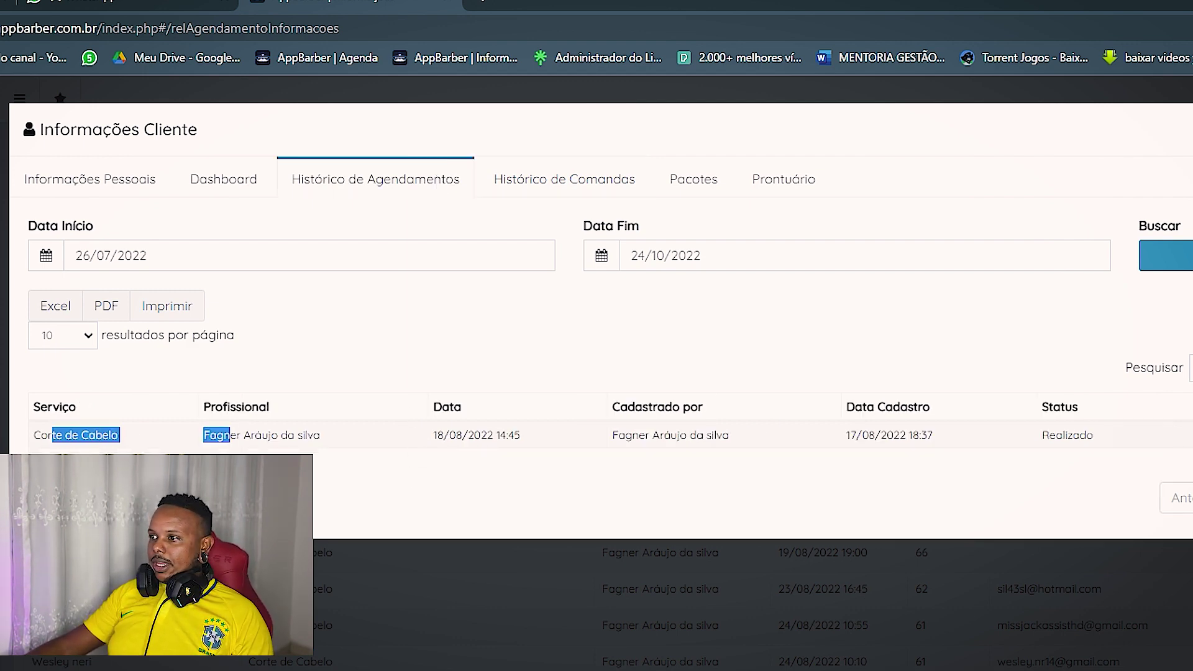
click(358, 486)
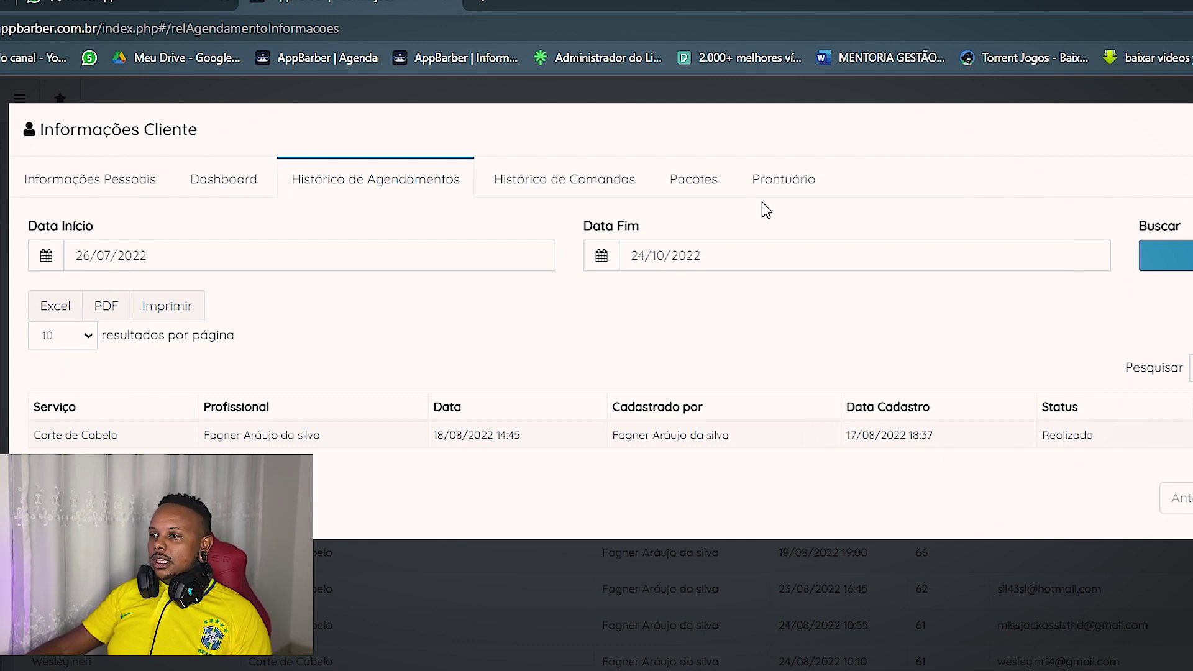
click(234, 189)
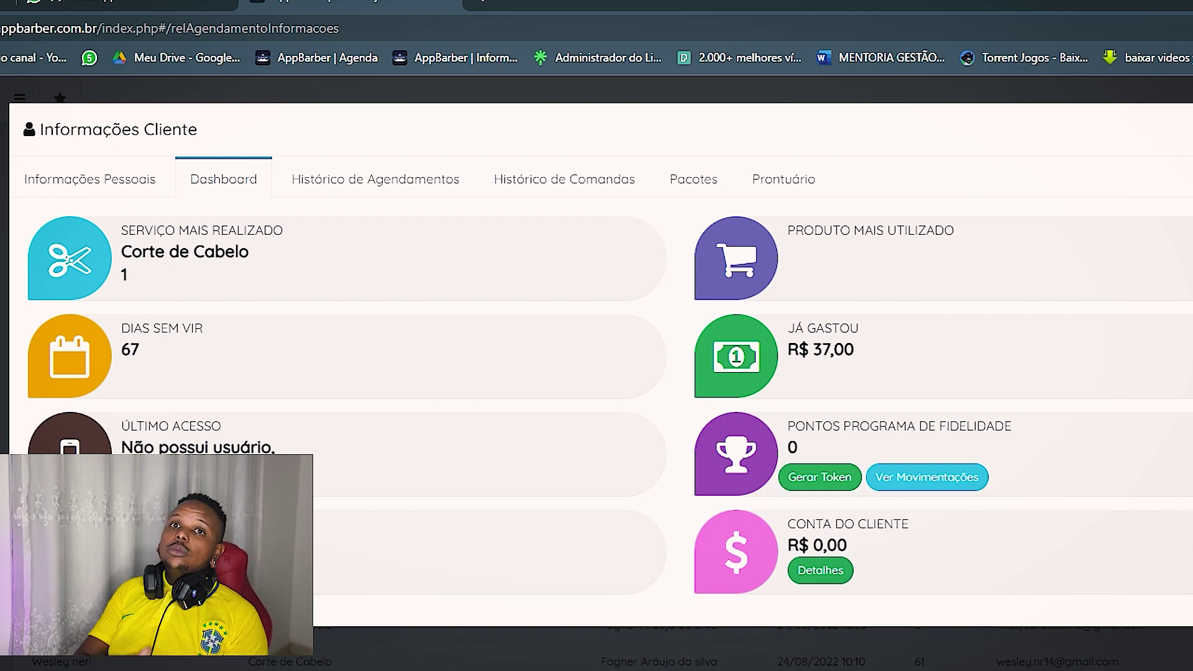
key(Escape)
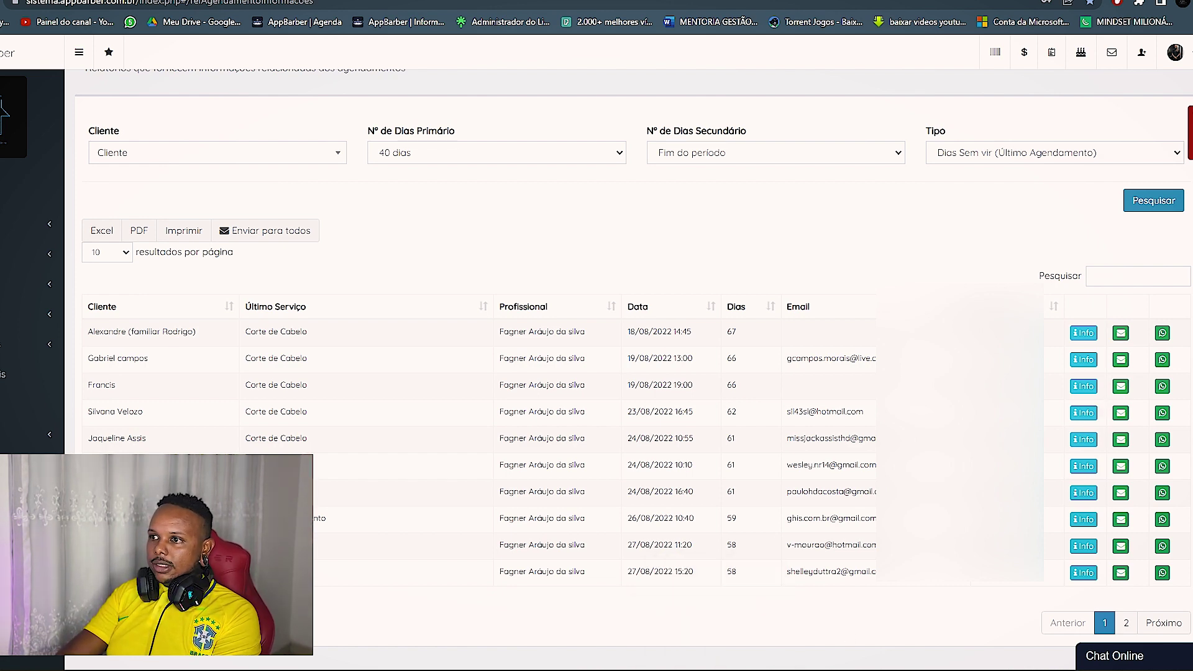
Step: Switch to Bloco de notas with a new blank document
right_click(714, 670)
key(super)
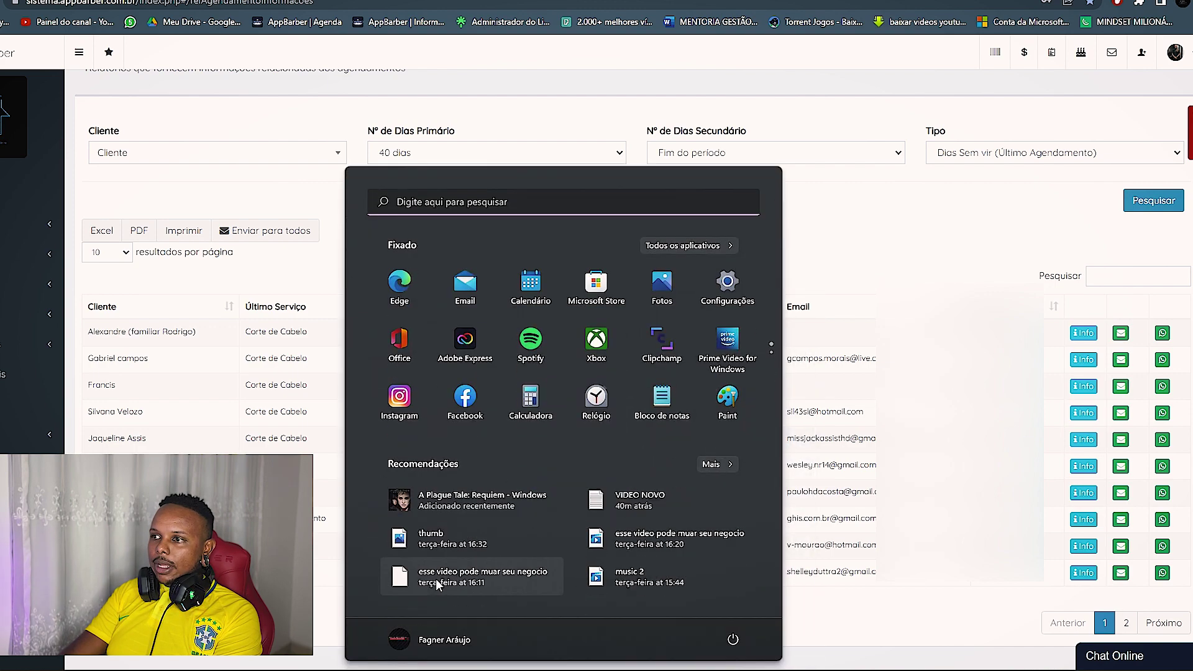
text(BLOC)
key(Return)
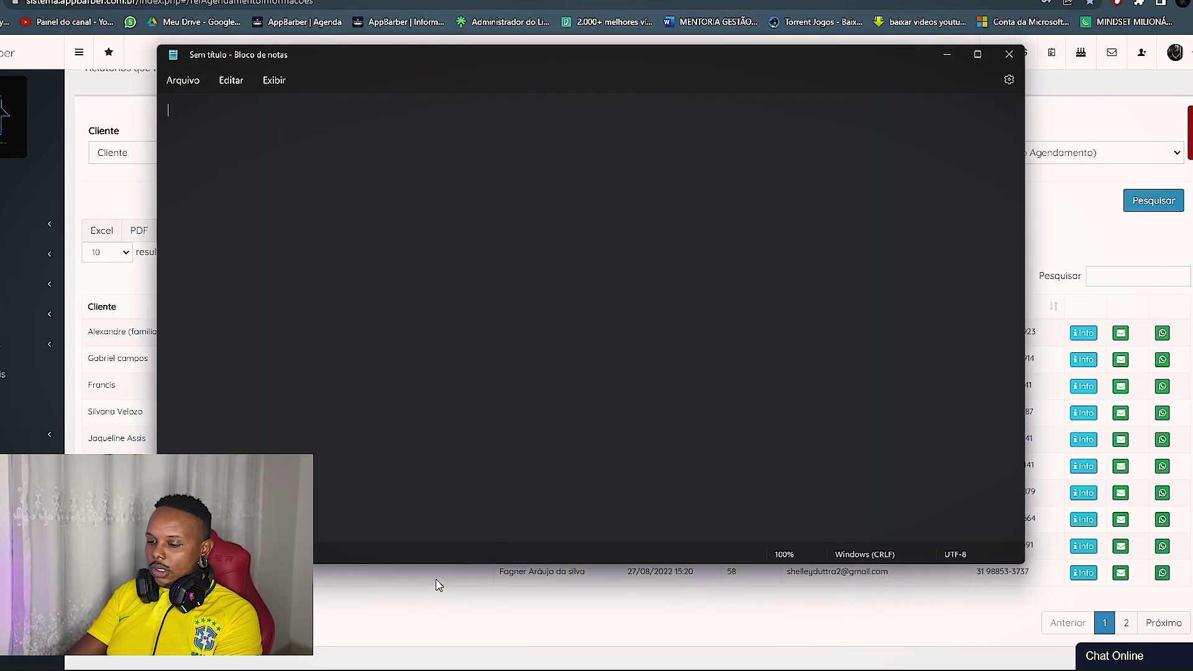
Step: Write the column headings CLIENTES, DATA DO ATENDIMENTO and SERVIÇO REALIZADO, spaced apart on the first line
text(CLIENTES                                                     DATA)
text( DO ATENDI)
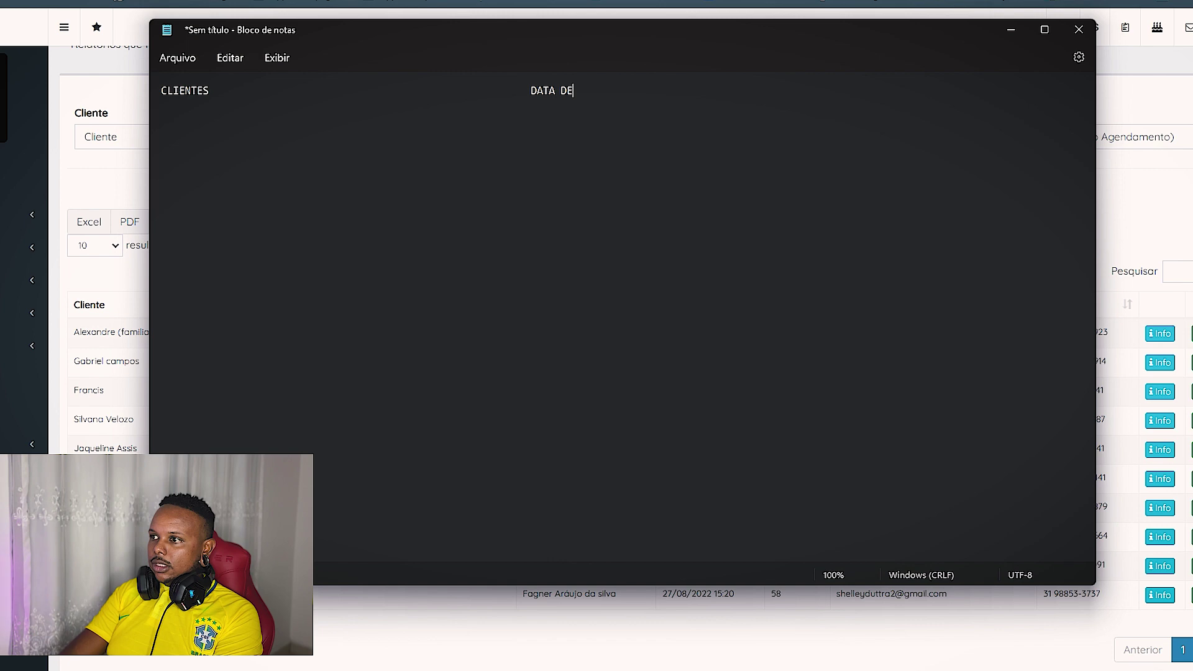
text(MENTO)
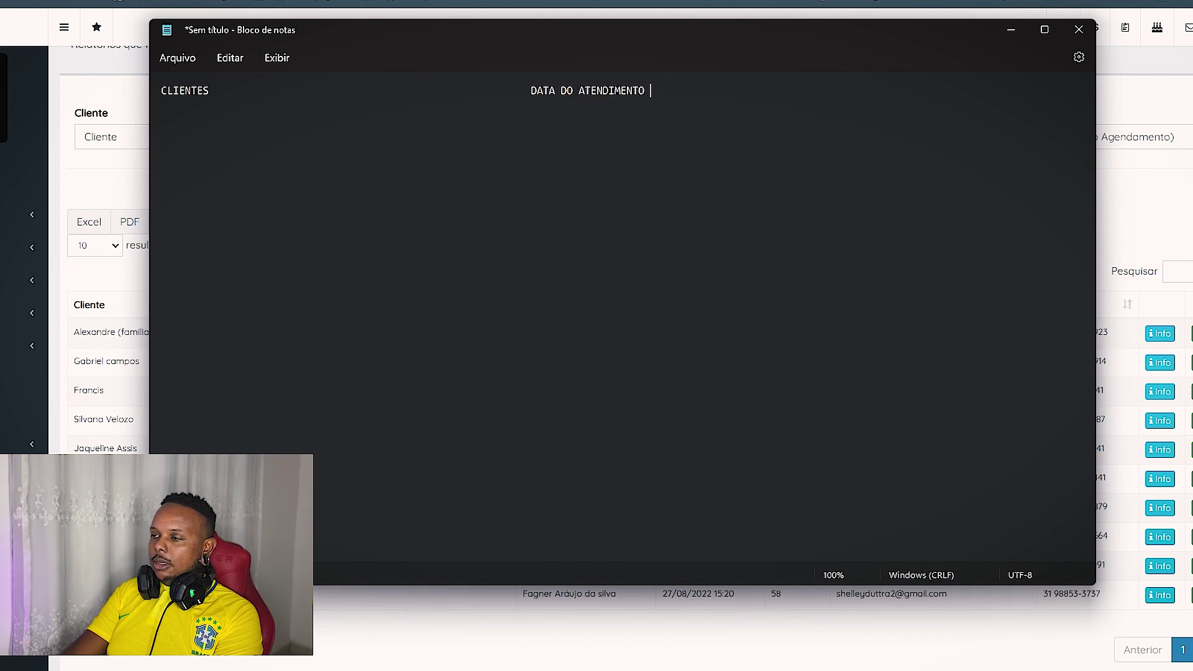
text(                                     S)
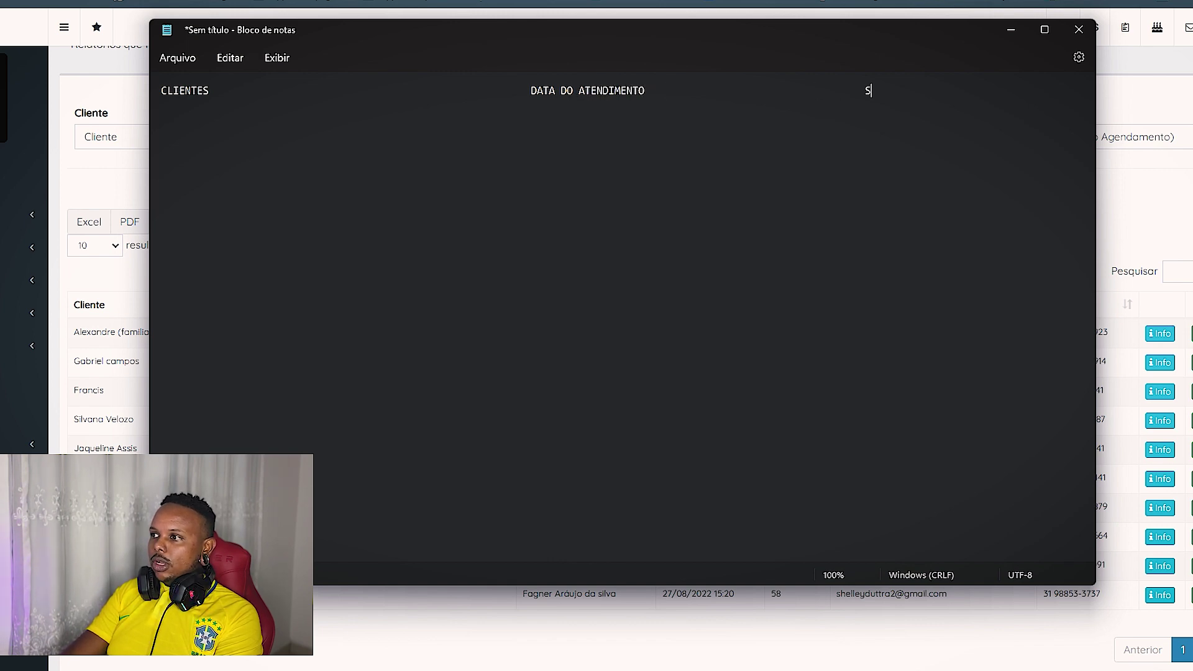
text(ERVIÇO REALIZ)
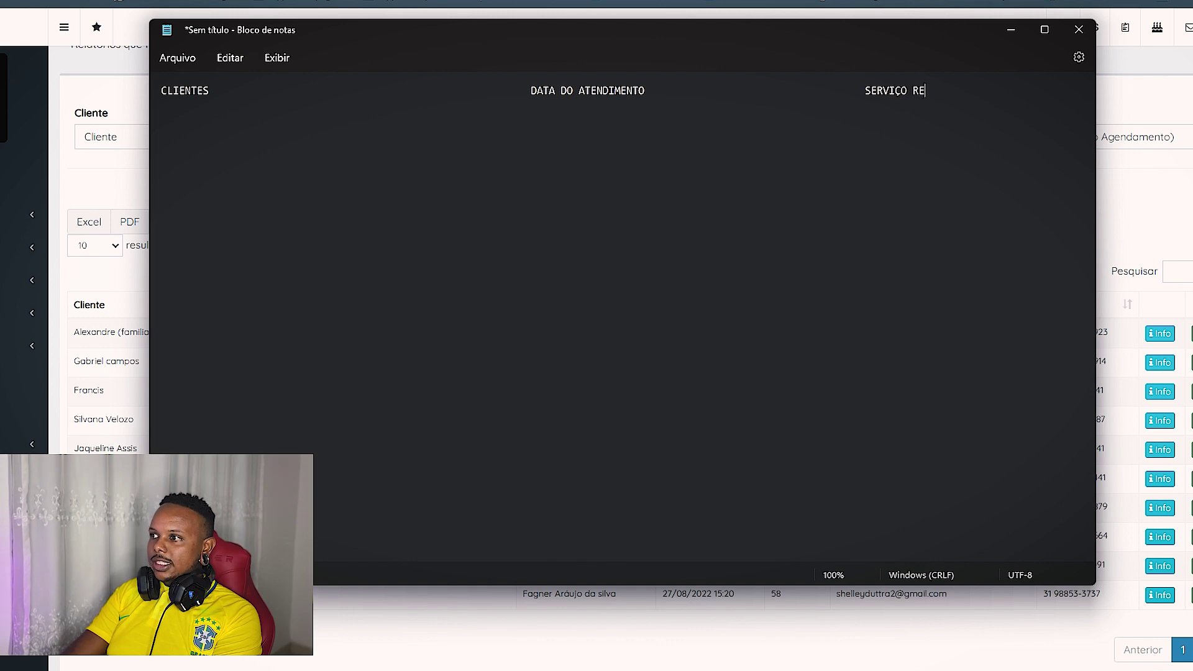
key(alt+a)
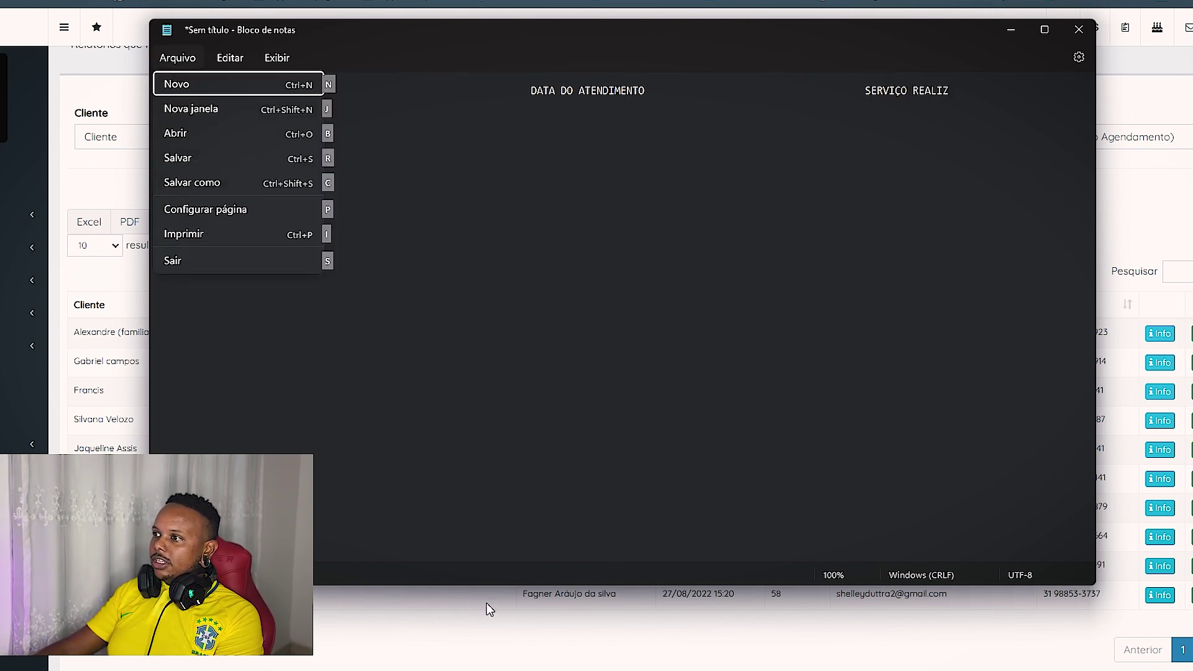
click(988, 92)
text(ADO)
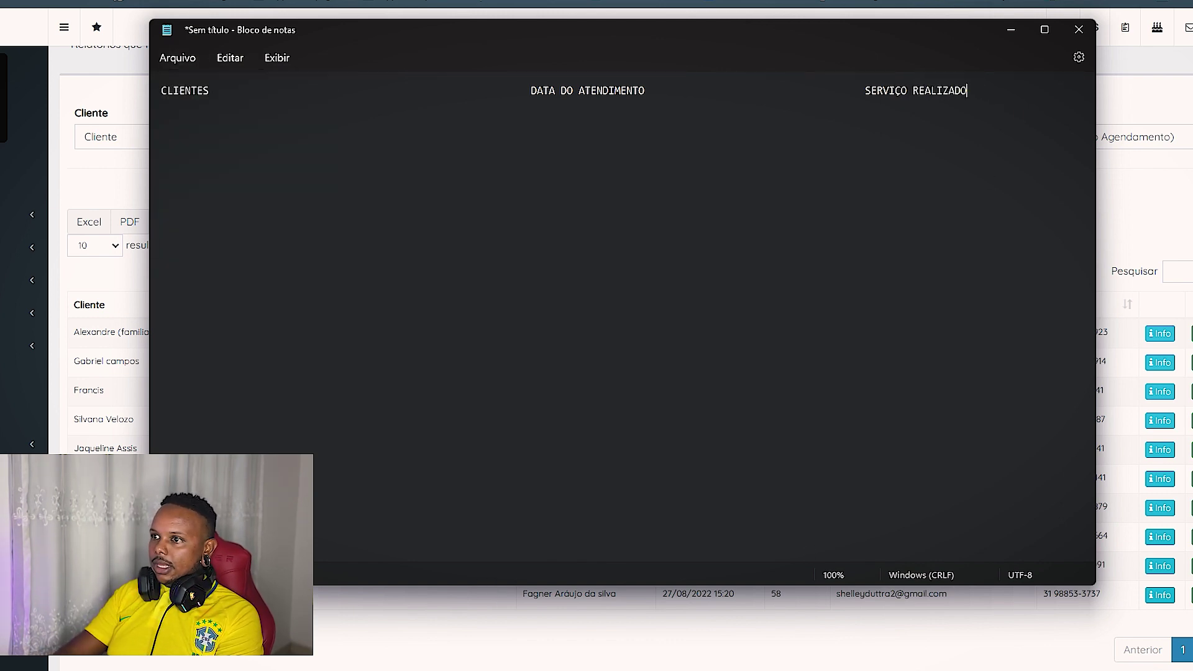
Step: Start a row below the headings with the client's first name, spaced out to the DATA DO ATENDIMENTO column
key(Return)
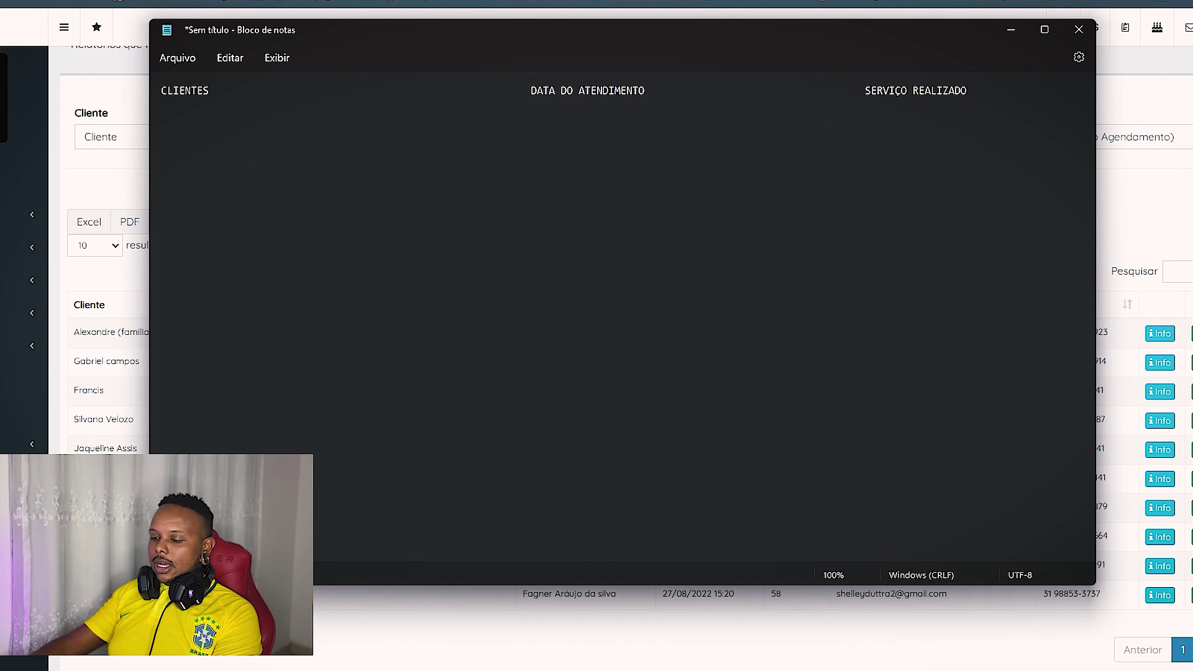
text(JOGÃO)
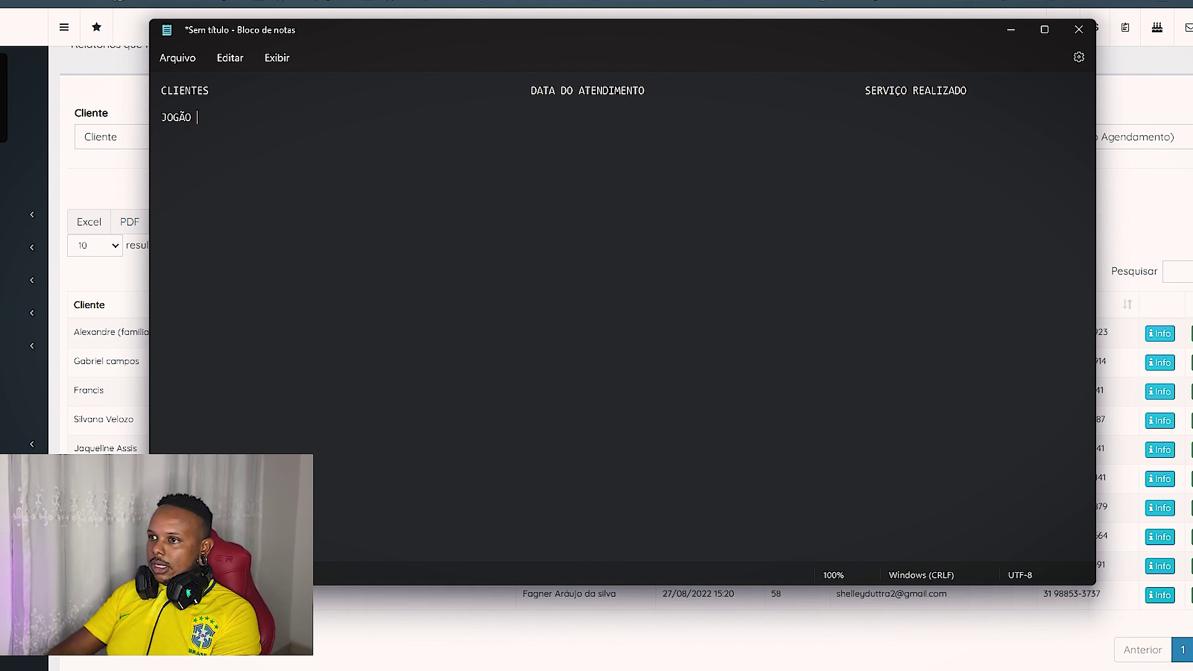
key(super)
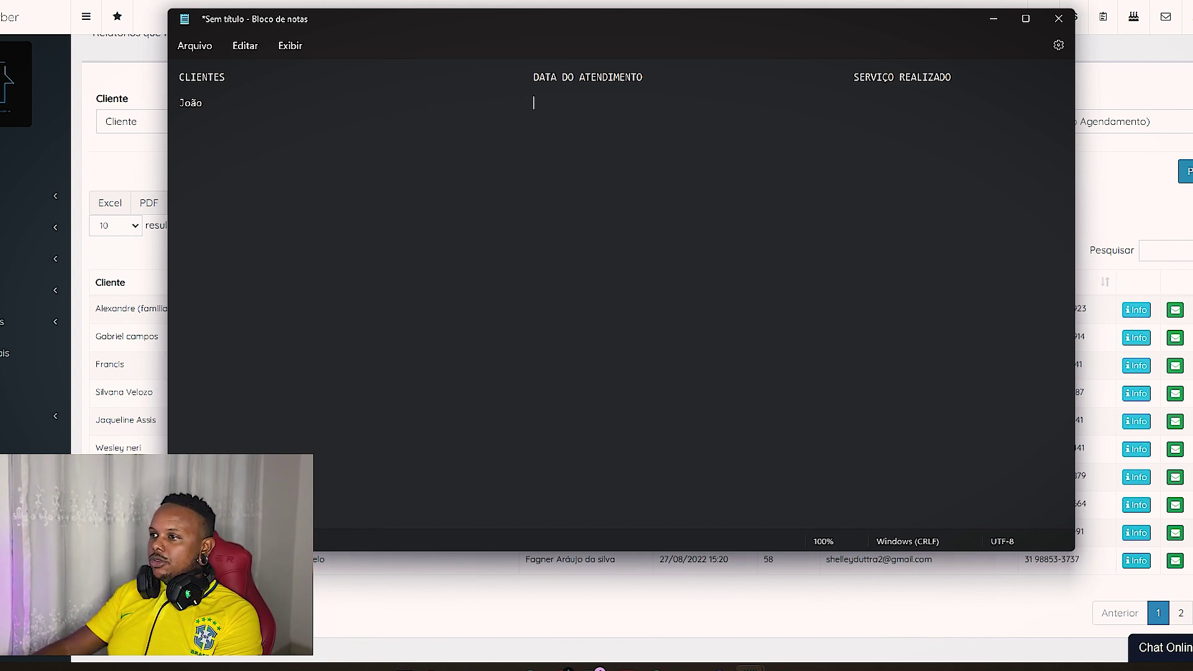
key(BackSpace)
key(BackSpace)
key(BackSpace)
key(BackSpace)
key(BackSpace)
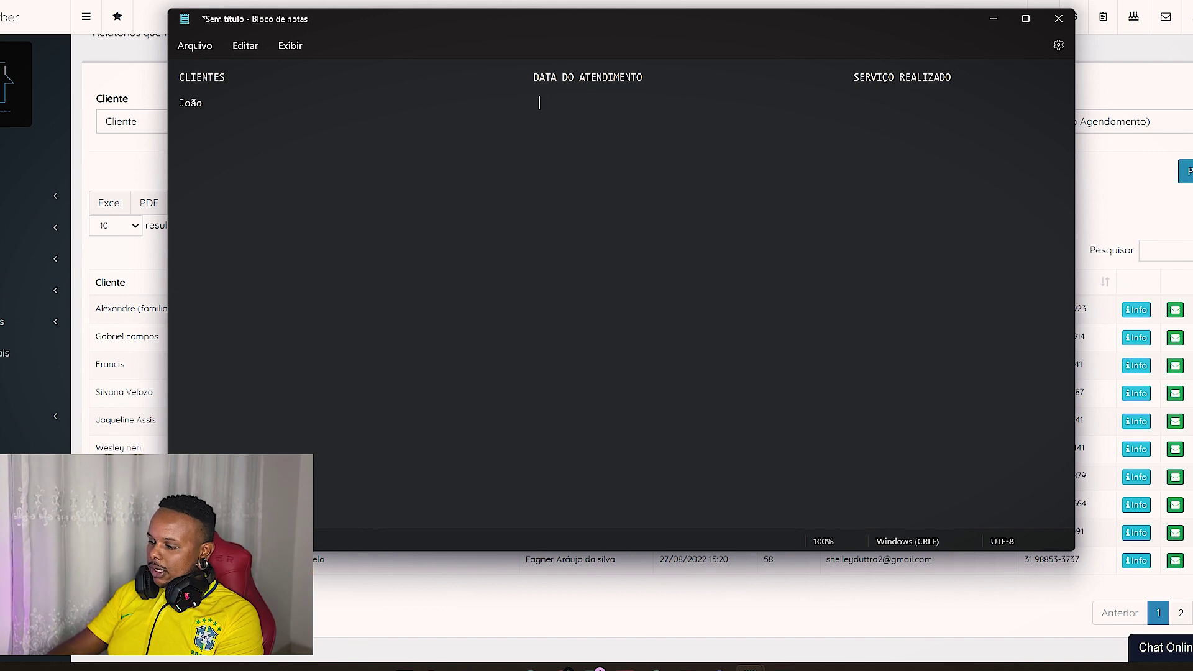
Step: Complete the client's row with the date 15/10/2022, the service "corte de cabelo" and the client's phone number beside the name
text(15/10)
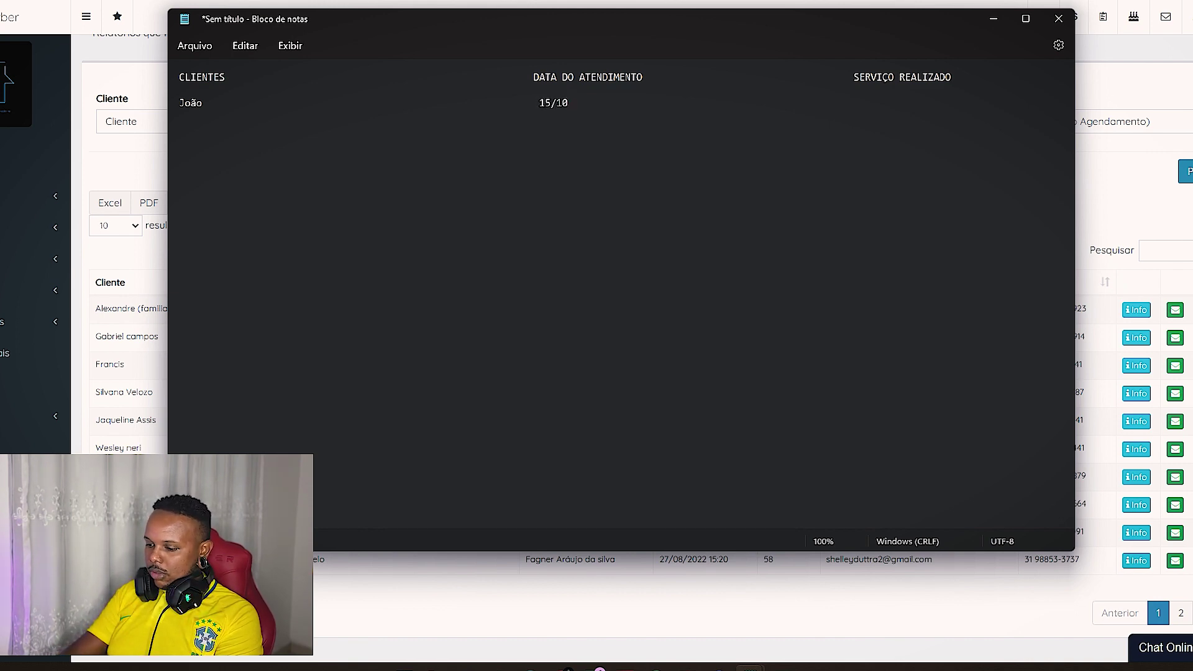
text(/2022)
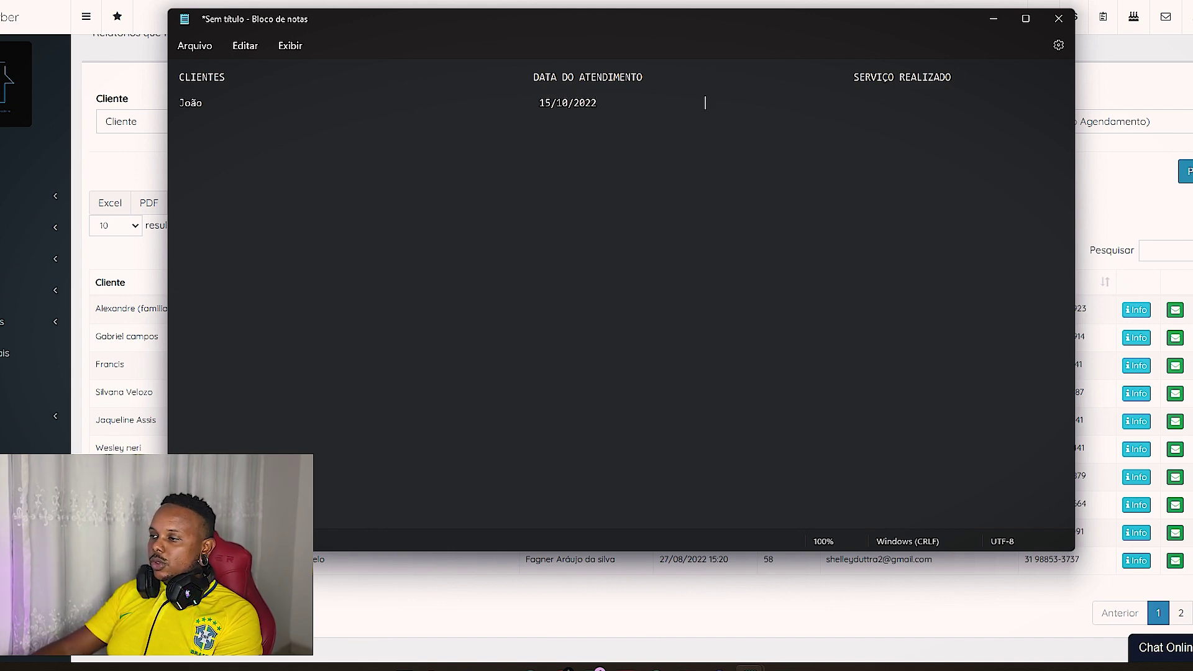
text(                                               co)
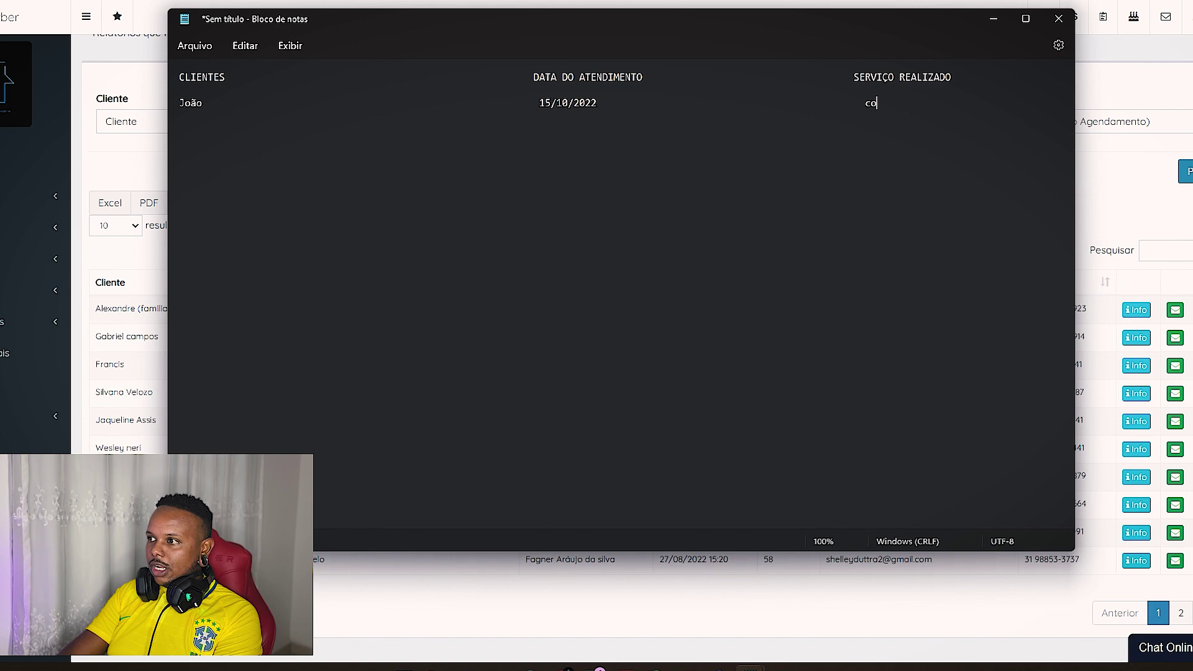
text(rte de cabelo)
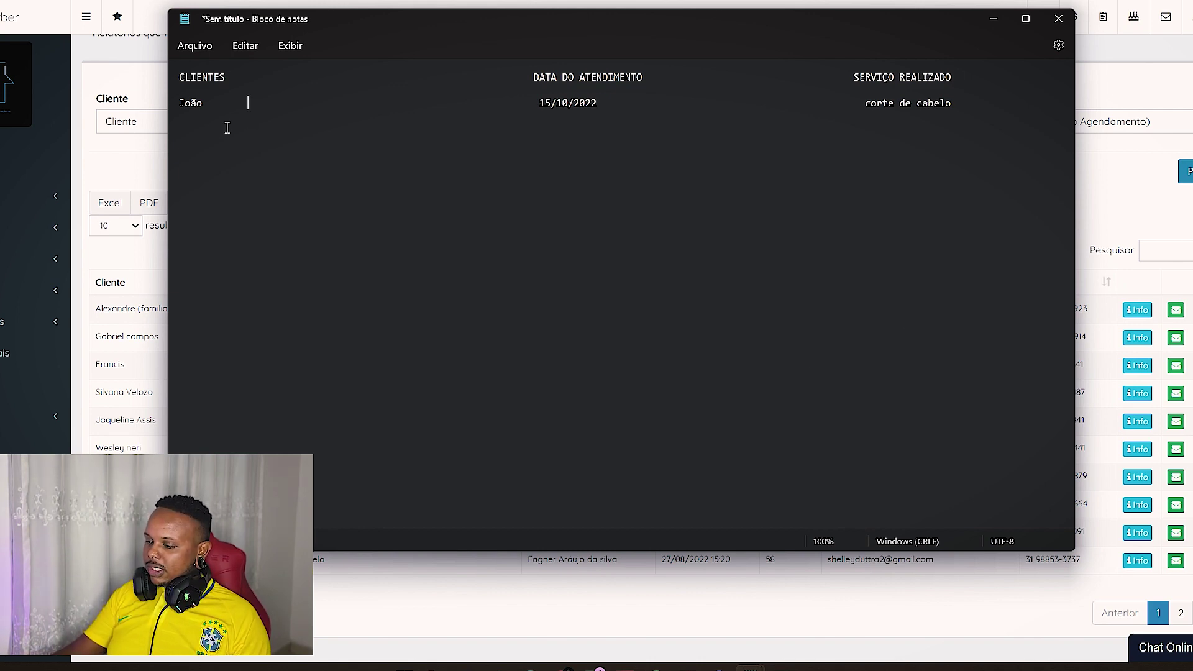
text(9457)
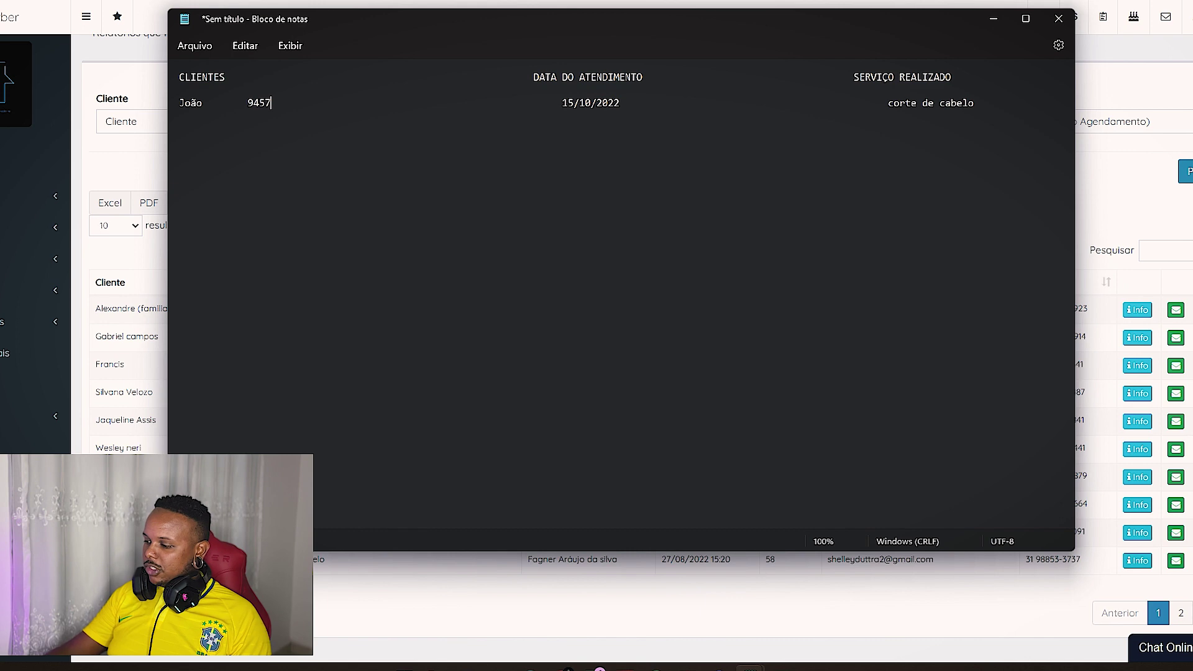
text(-8532)
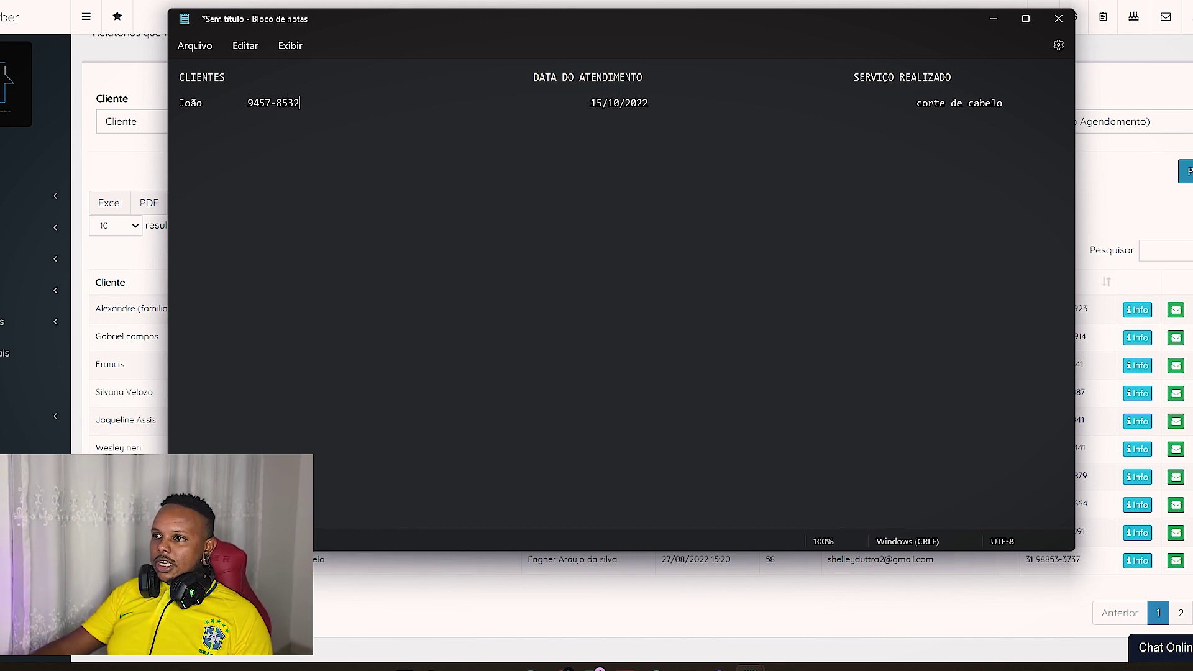
Step: Go over the row's client name, phone number, attendance date and service performed
double_click(193, 106)
click(267, 106)
drag(236, 106, 355, 115)
click(360, 106)
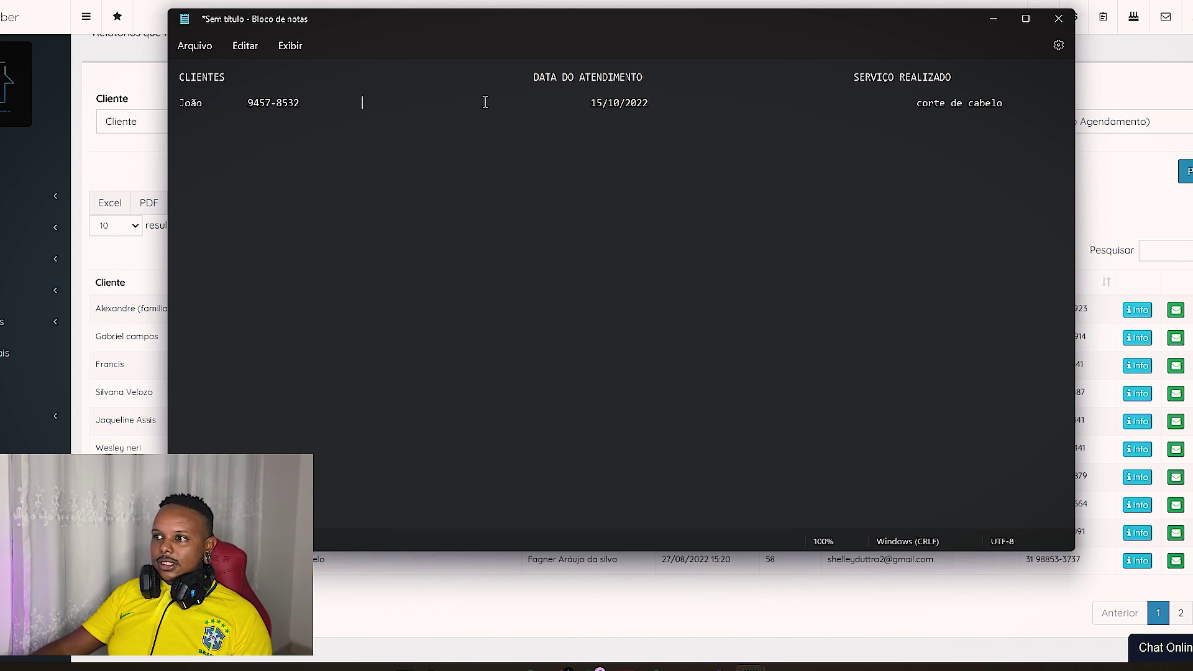
drag(544, 102, 753, 102)
click(771, 156)
drag(913, 105, 1002, 112)
click(982, 167)
key(Up)
key(Up)
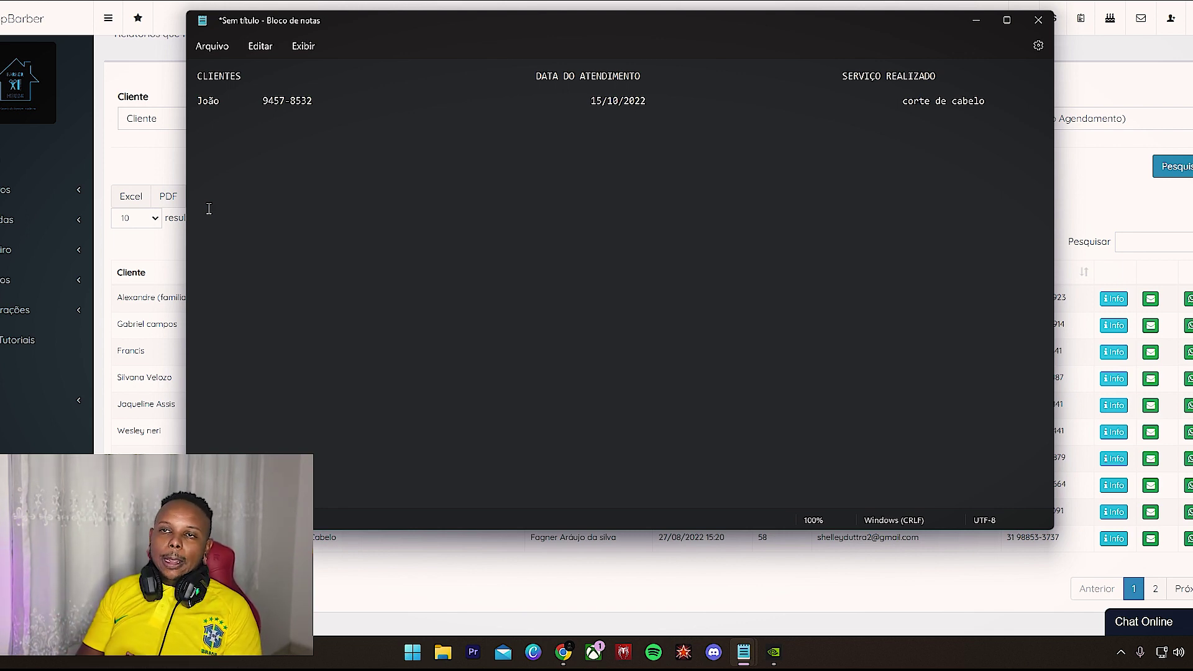
click(215, 116)
key(Return)
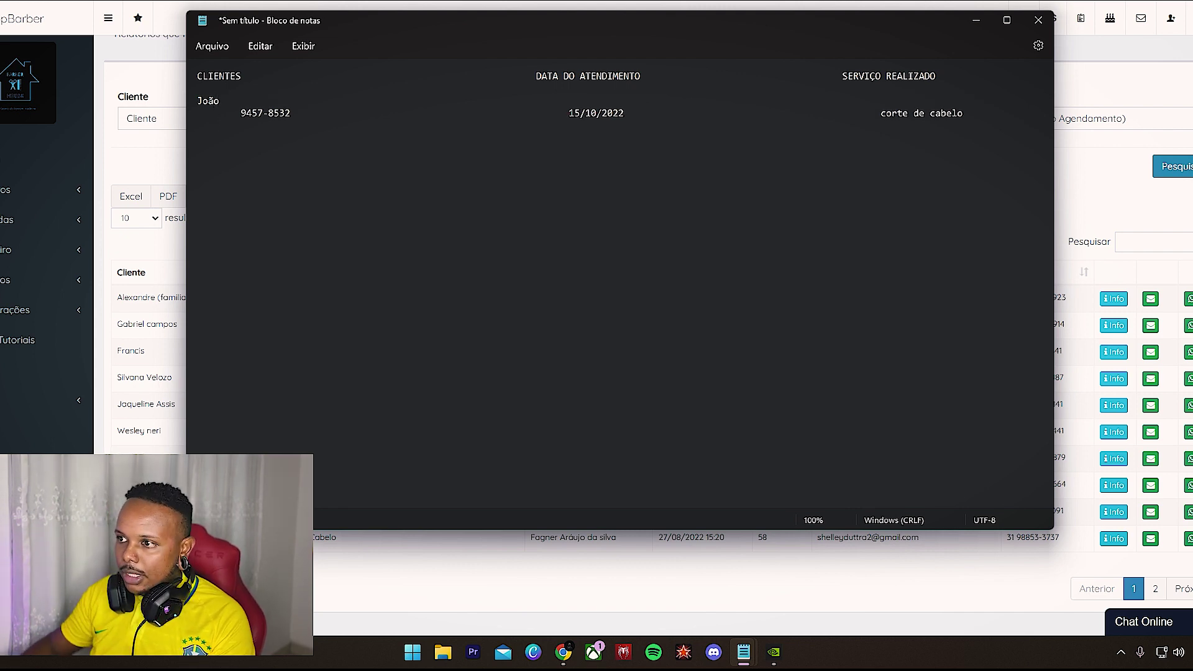
key(BackSpace)
click(193, 105)
Step: Start a second client row below the first with the client's first name and phone number
click(1044, 100)
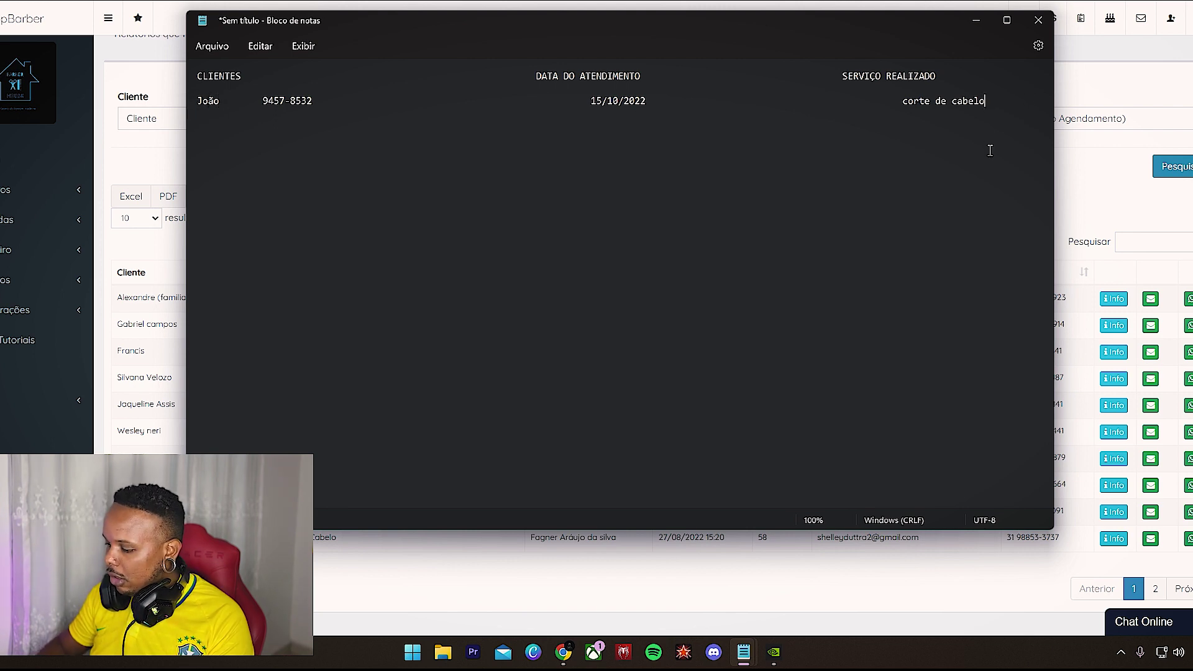
key(Return)
text(mar)
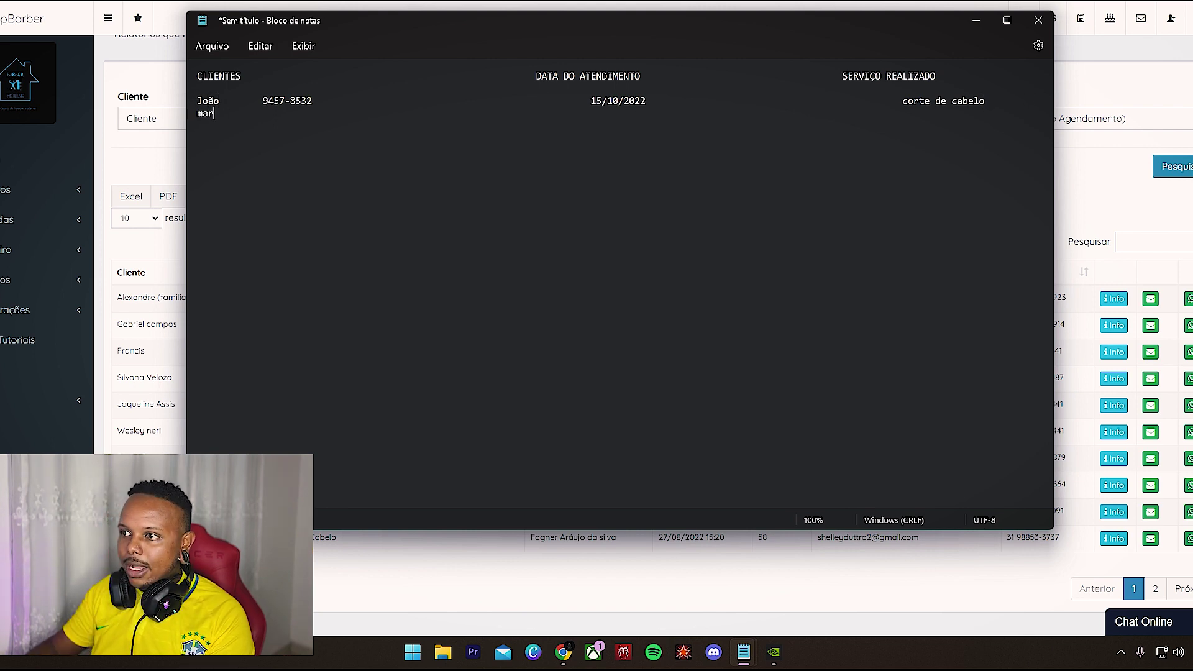
text(cos      )
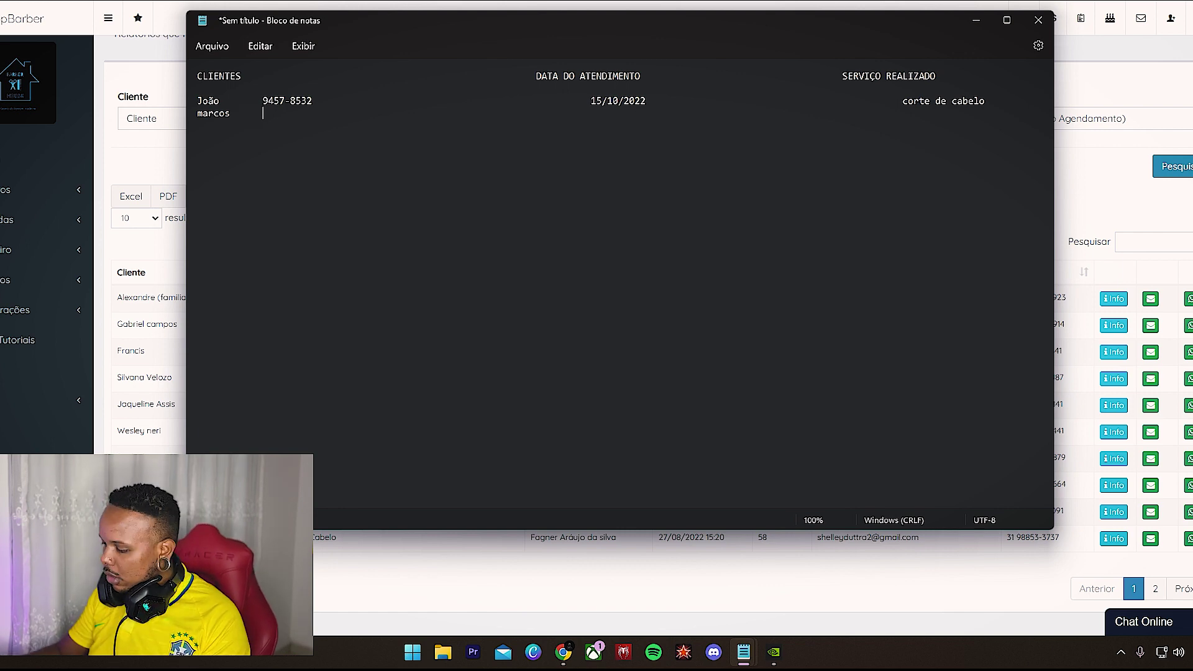
text(847)
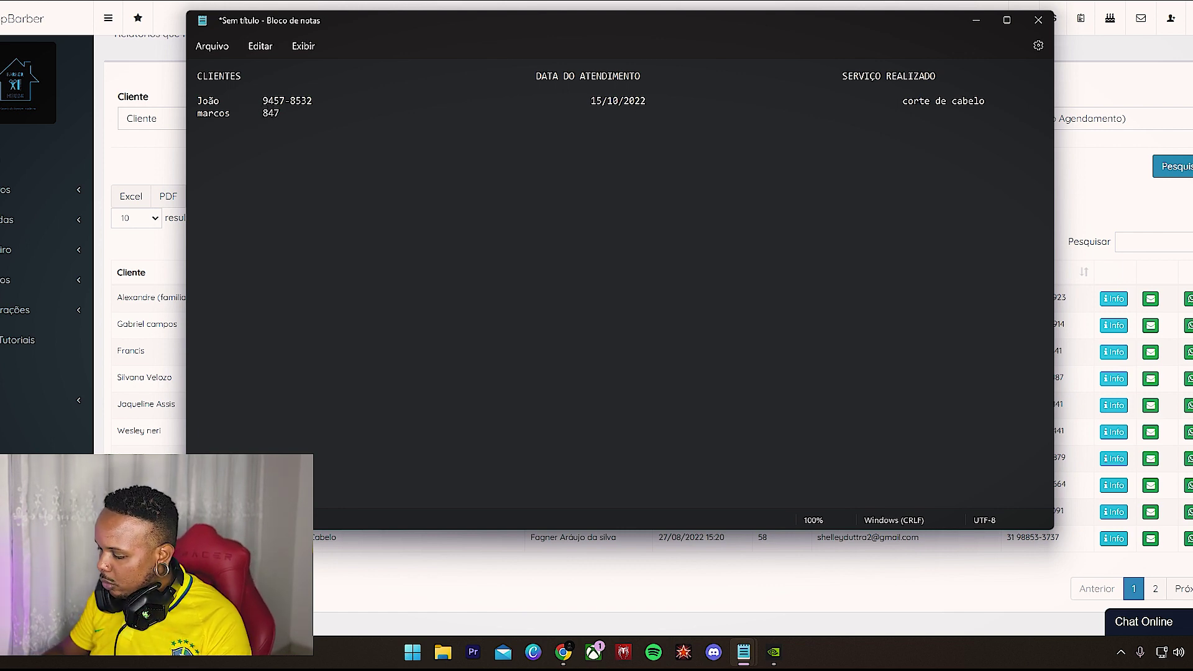
text(5-6523)
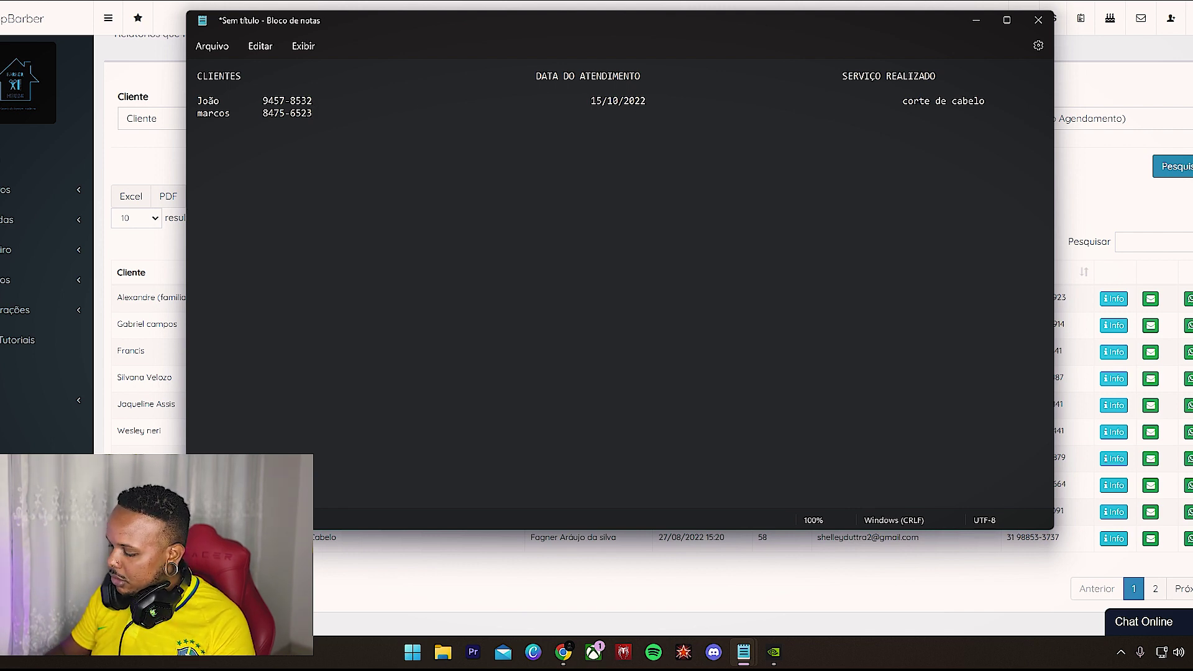
Step: Complete the second client's row with the date 18/10/2022 and the service "barba", aligned with the row above
text(18/10)
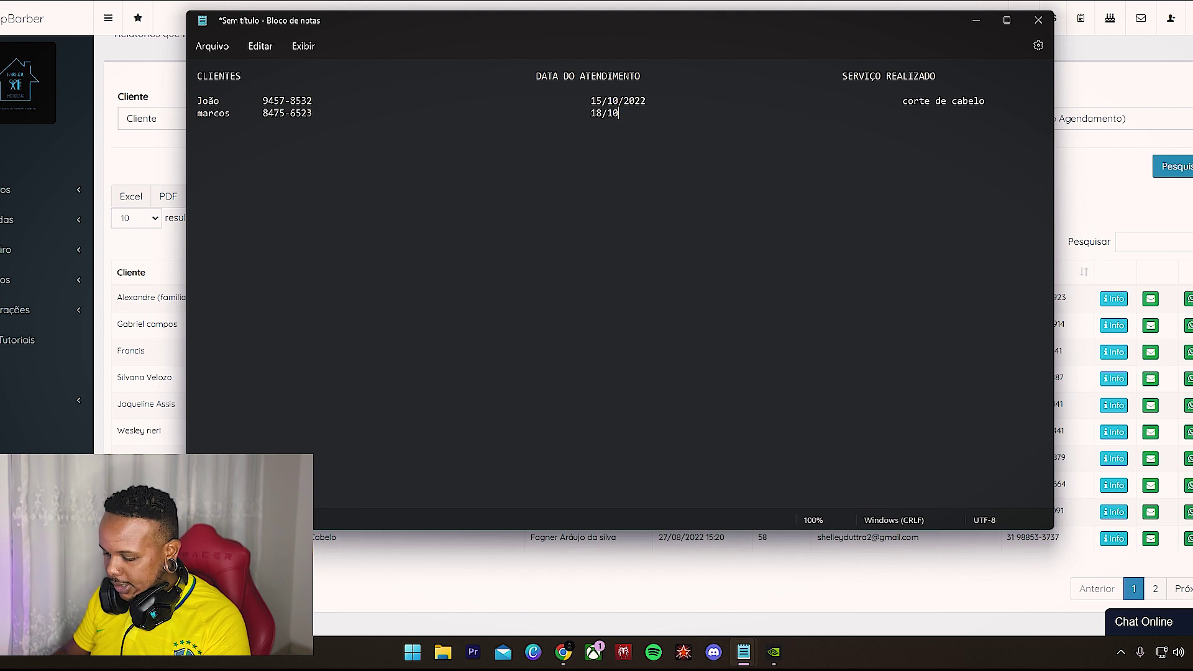
text(/20221)
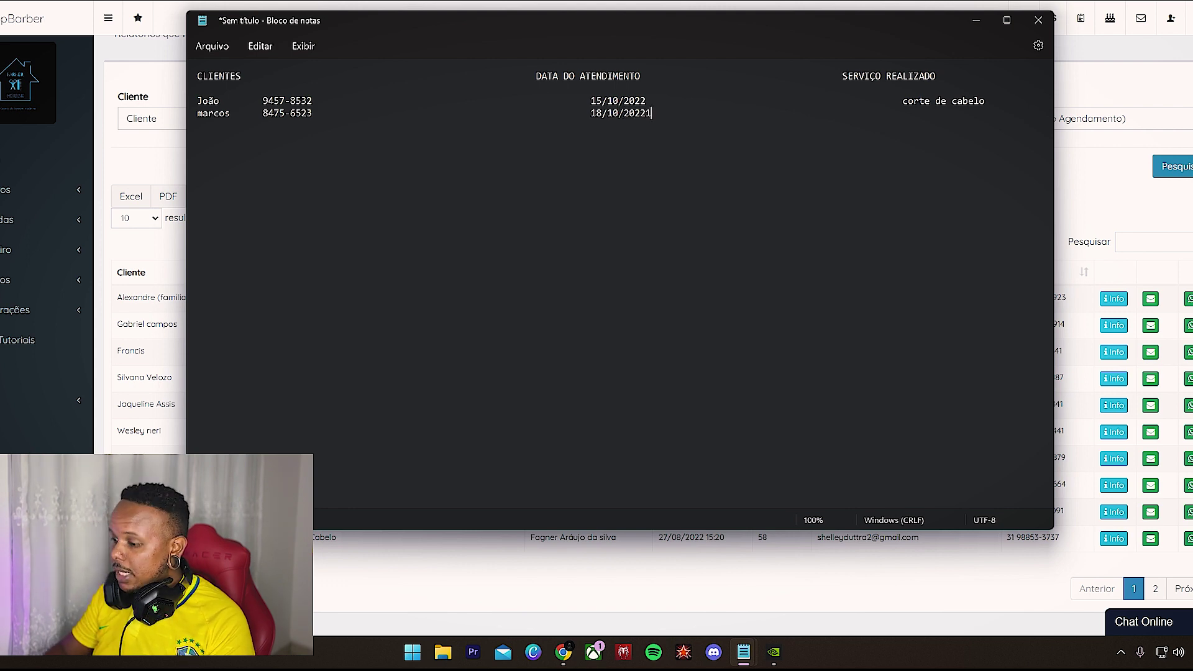
key(BackSpace)
key(BackSpace)
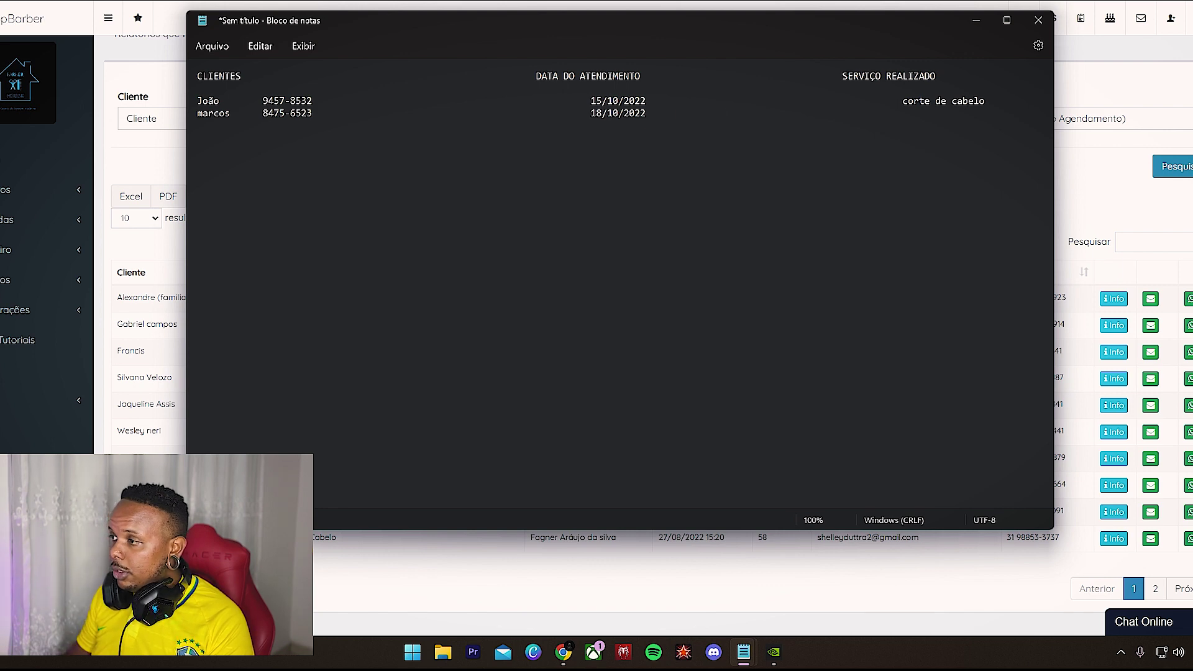
text(nbarba)
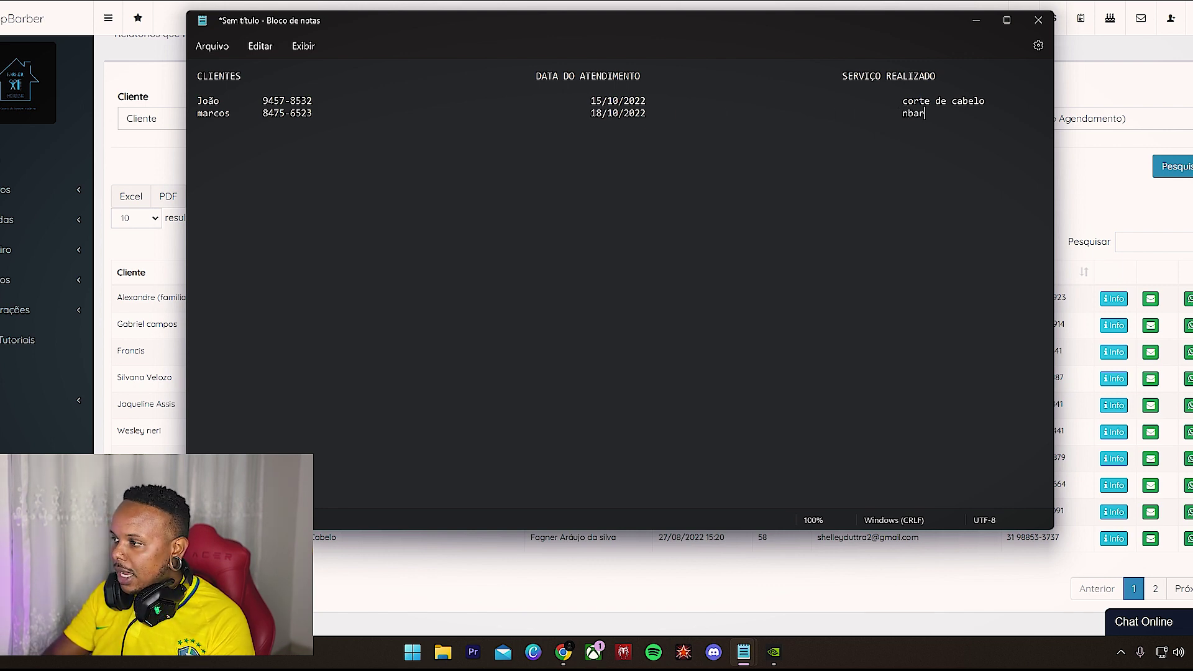
key(BackSpace)
key(BackSpace)
key(BackSpace)
key(BackSpace)
key(BackSpace)
key(BackSpace)
text(barba)
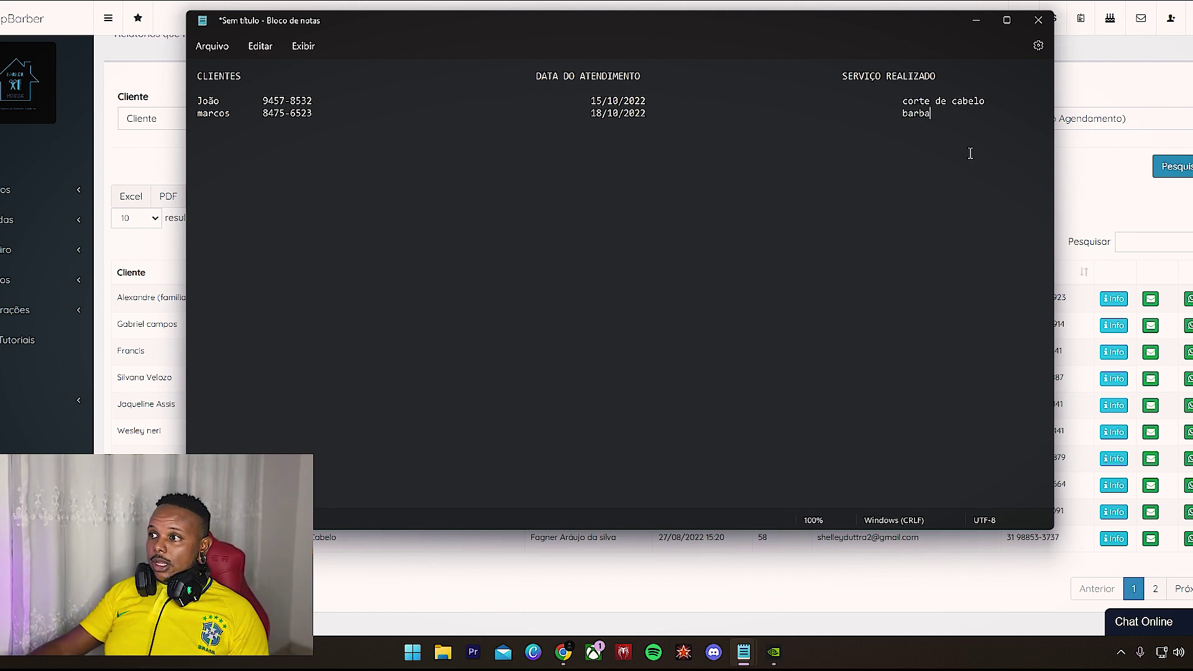
click(988, 99)
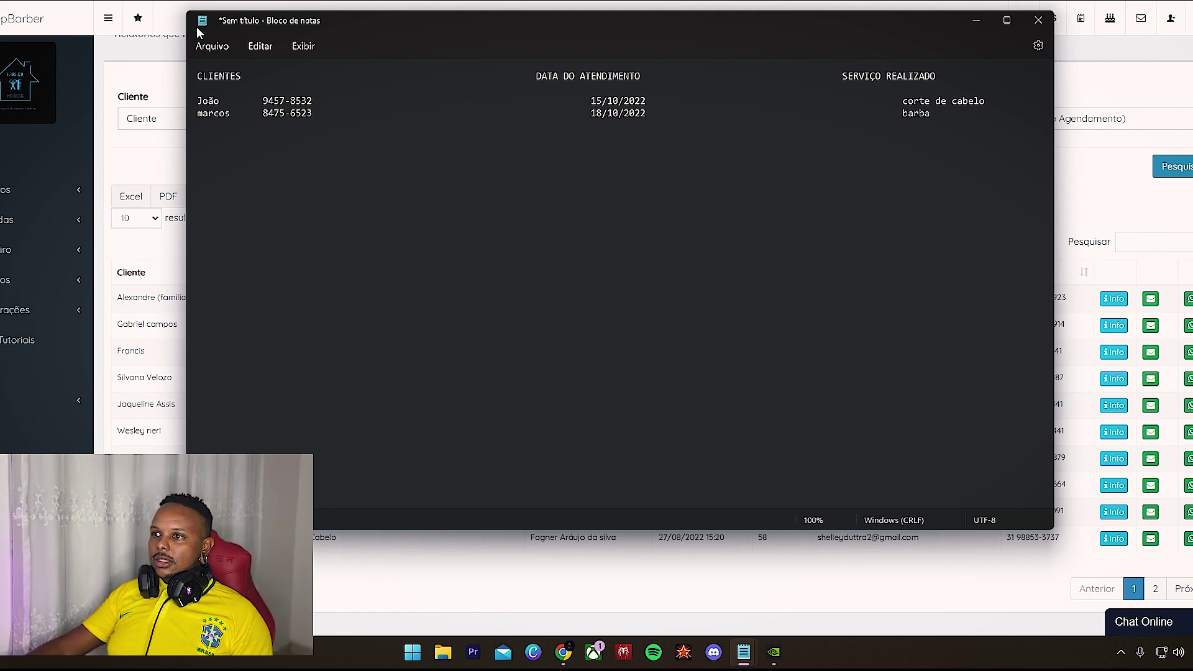
triple_click(229, 77)
click(375, 180)
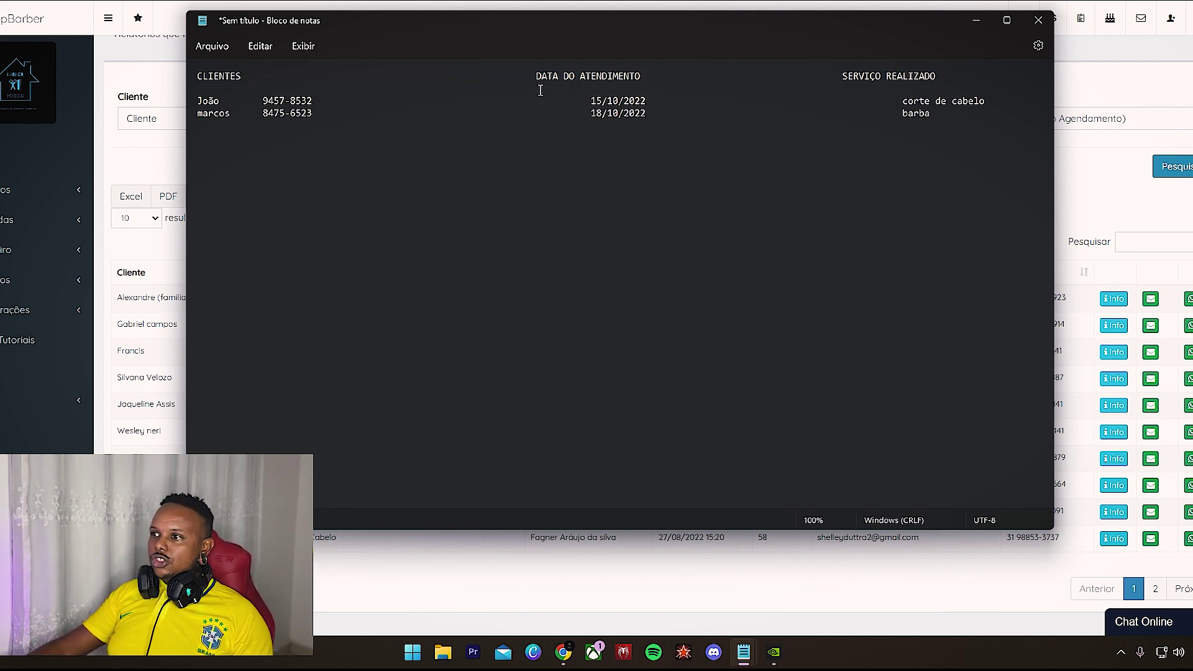
click(970, 112)
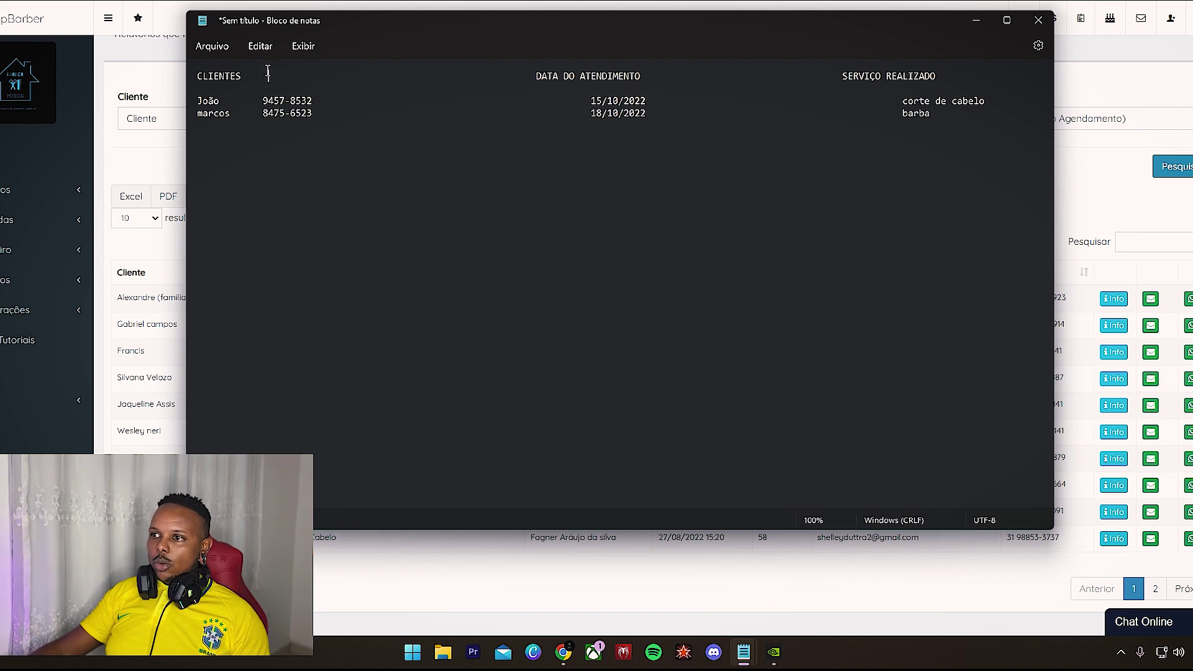
Step: Add the heading CONTATO between CLIENTES and DATA DO ATENDIMENTO and align both clients' phone numbers under it
click(287, 73)
text(CONTA)
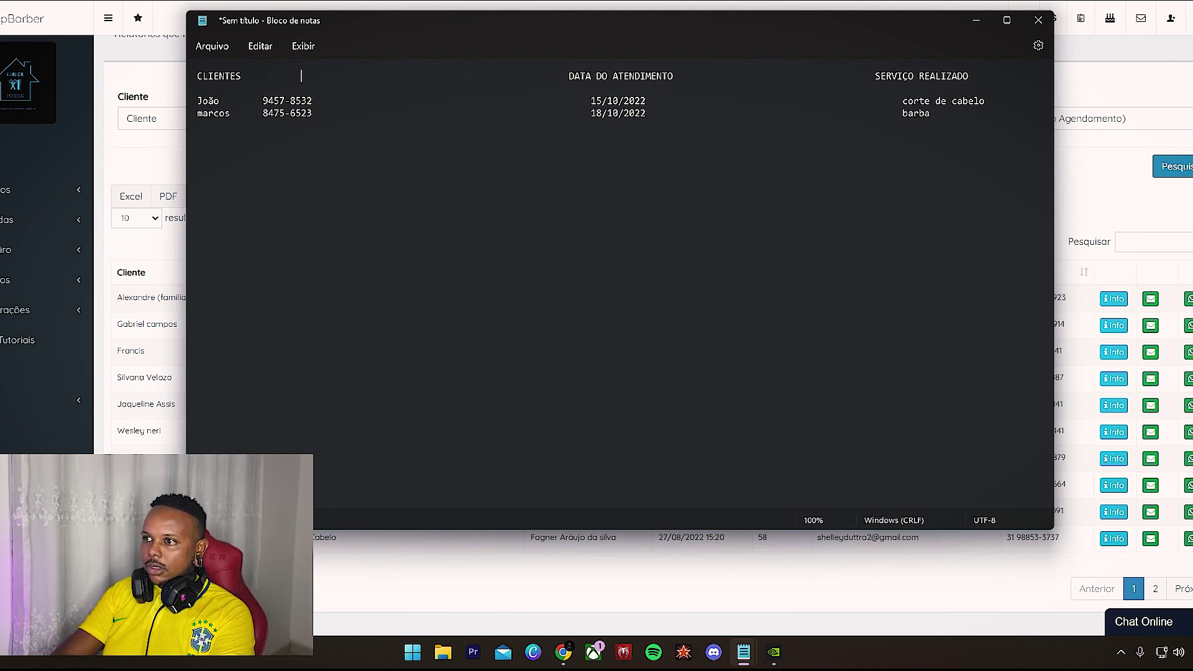
text(TO)
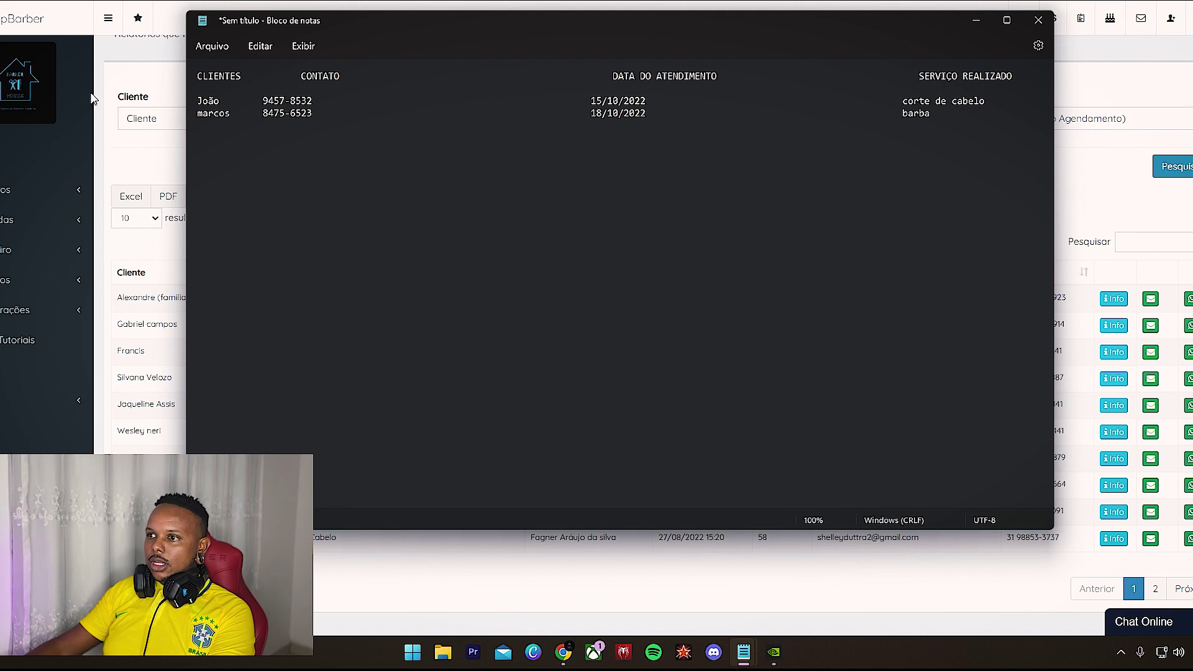
click(262, 99)
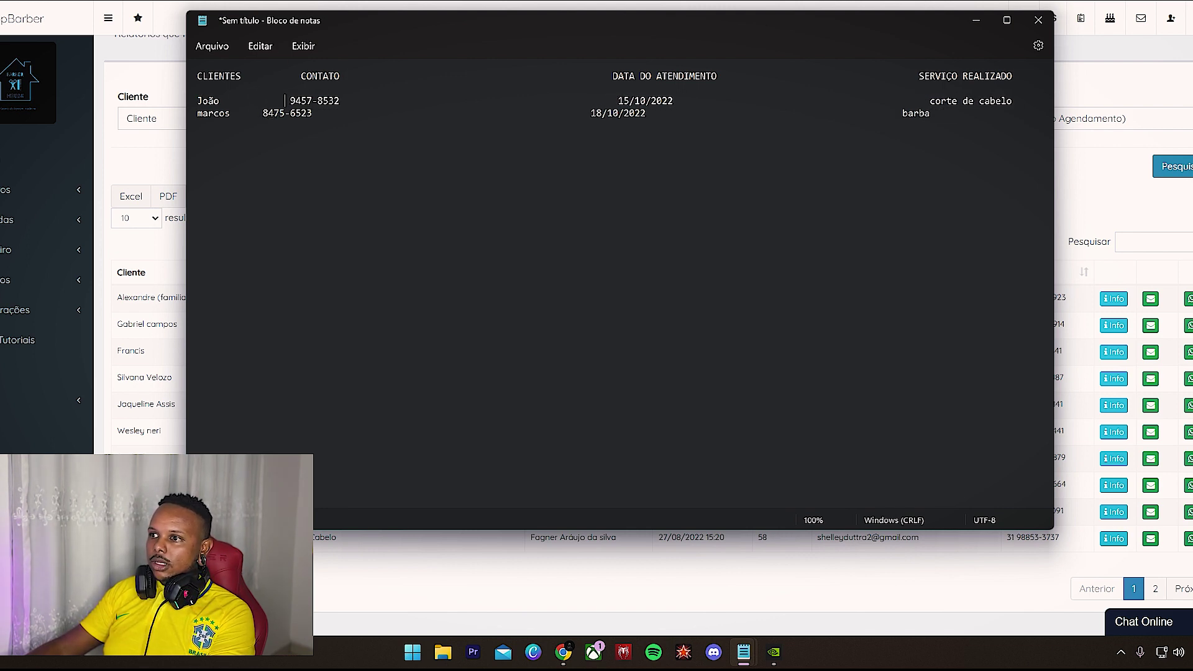
click(262, 116)
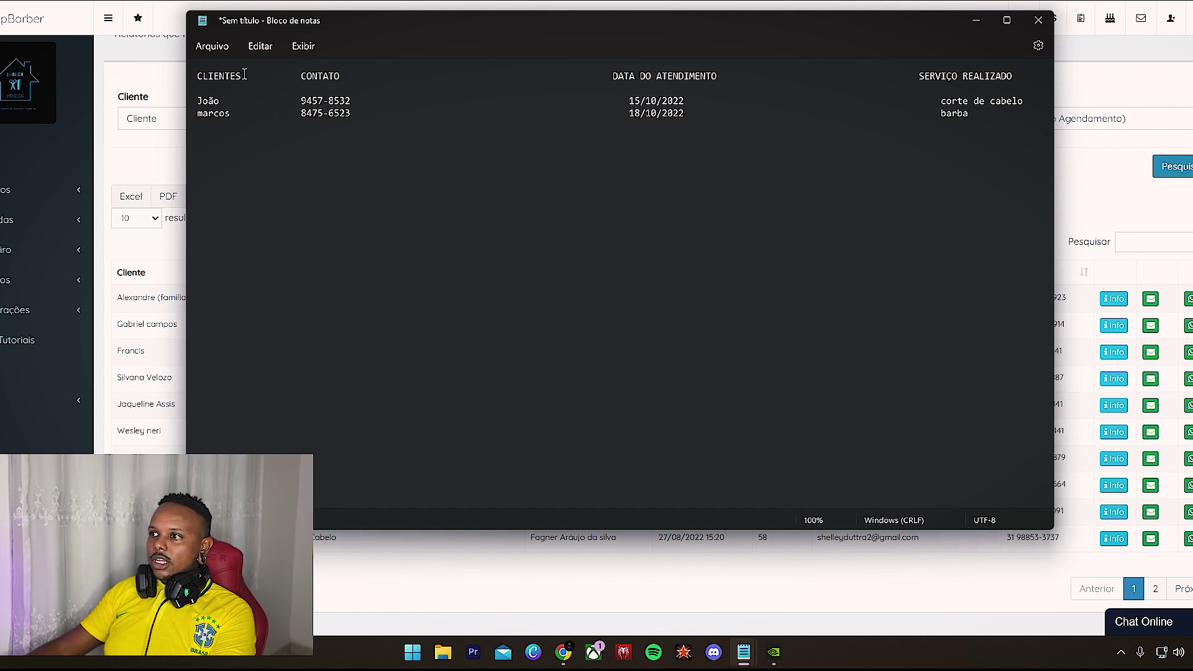
Step: Remove spaces before DATA DO ATENDIMENTO to bring it and SERVIÇO REALIZADO closer to the CONTATO heading
click(602, 78)
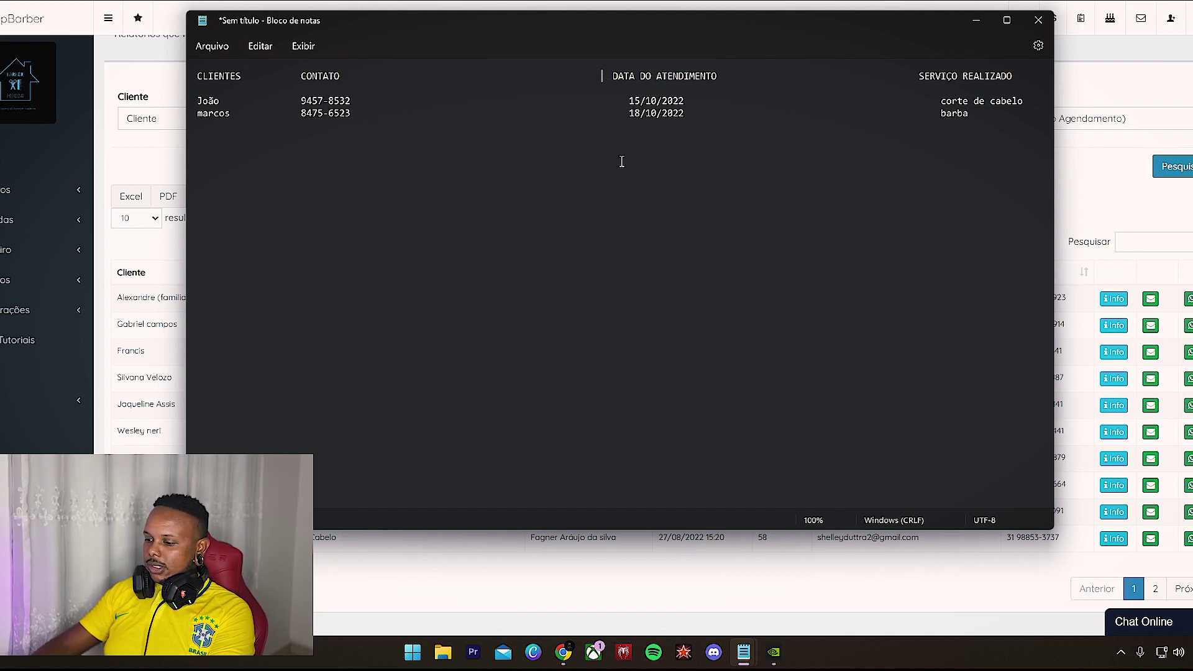
key(BackSpace)
key(BackSpace)
key(BackSpace)
key(BackSpace)
key(BackSpace)
key(BackSpace)
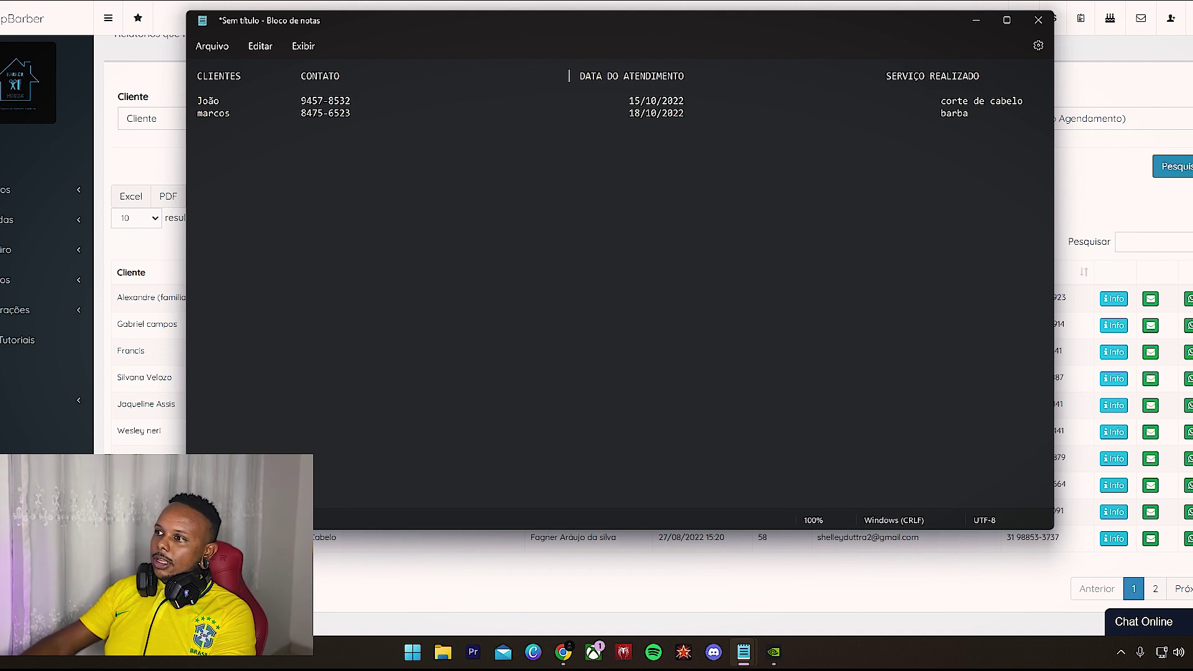
Step: Remove spaces before the first client's date to align the date and service under their headings
click(627, 101)
key(BackSpace)
key(BackSpace)
key(BackSpace)
key(BackSpace)
key(BackSpace)
key(BackSpace)
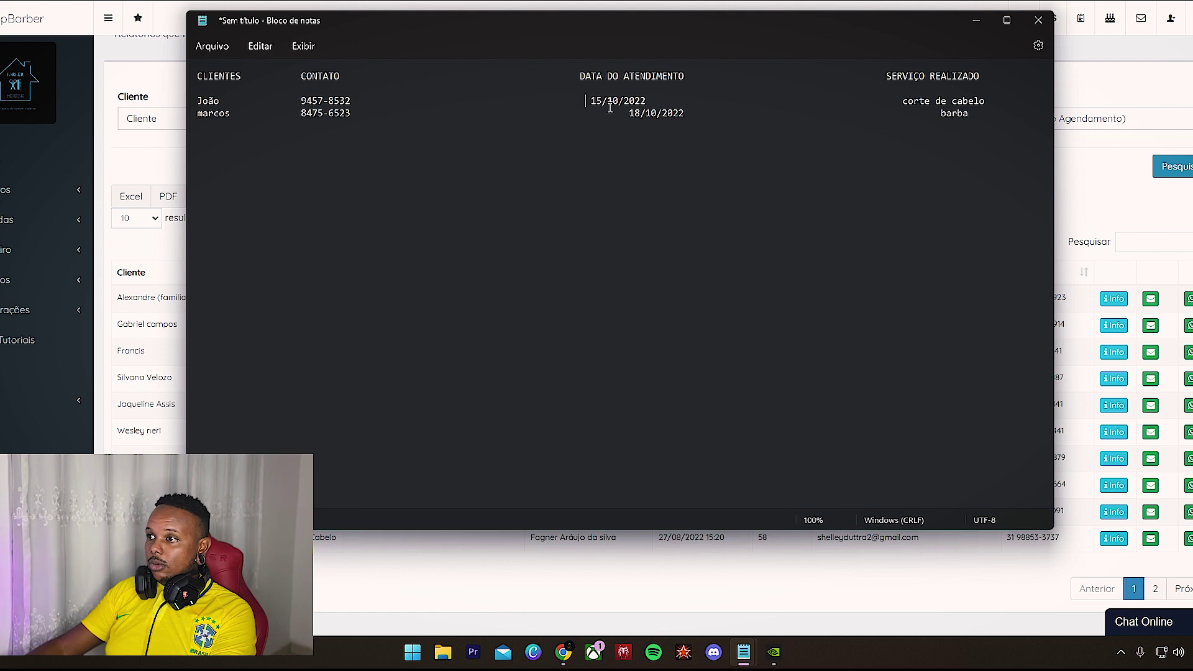
Step: Remove spaces before the second client's date to line up the date and service with the first row
click(629, 113)
key(BackSpace)
key(BackSpace)
key(BackSpace)
key(BackSpace)
key(BackSpace)
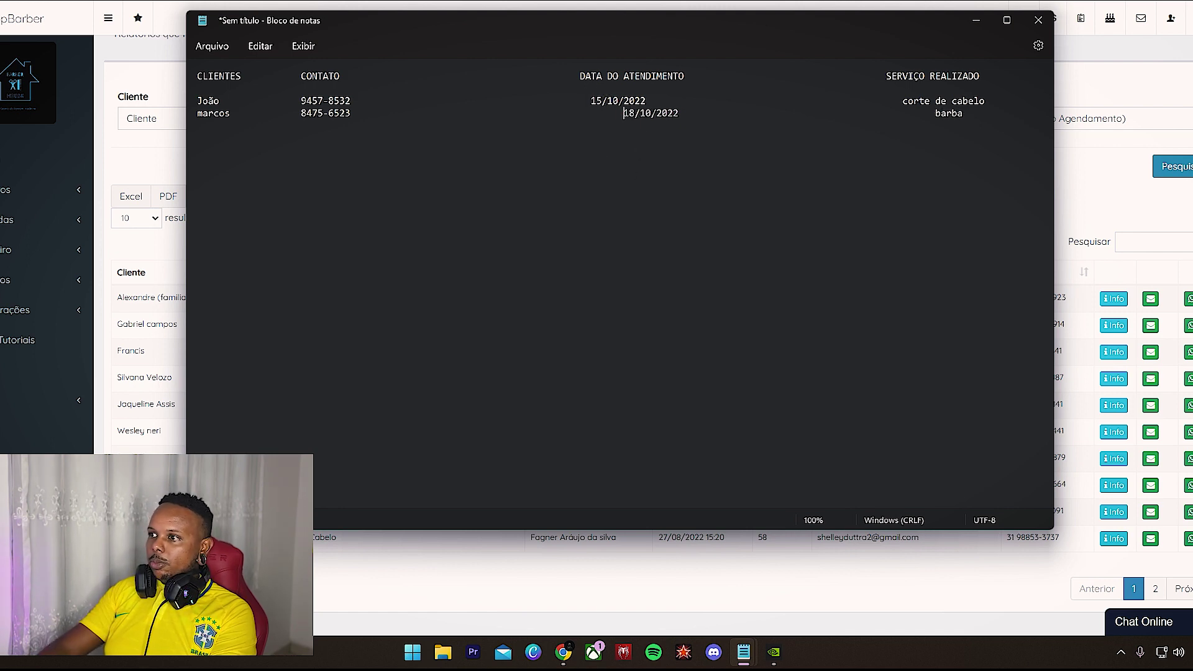
key(BackSpace)
key(BackSpace)
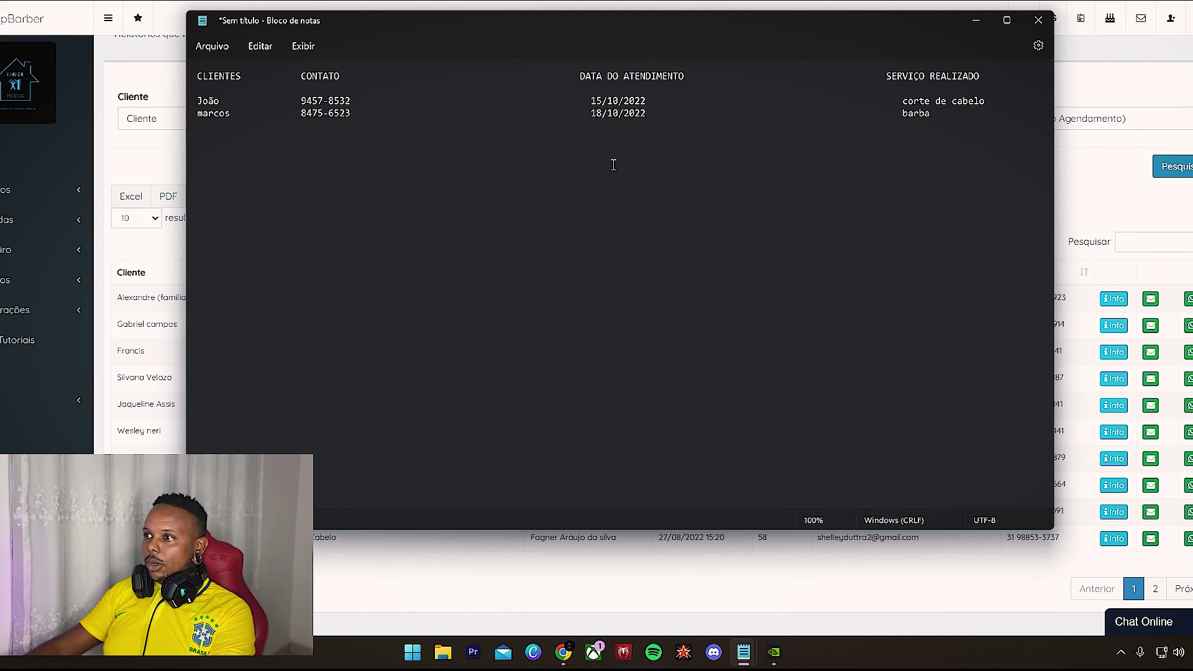
Step: Switch to the browser's report of clients absent for 40 days and return to the untitled Notepad client list
key(alt+Tab)
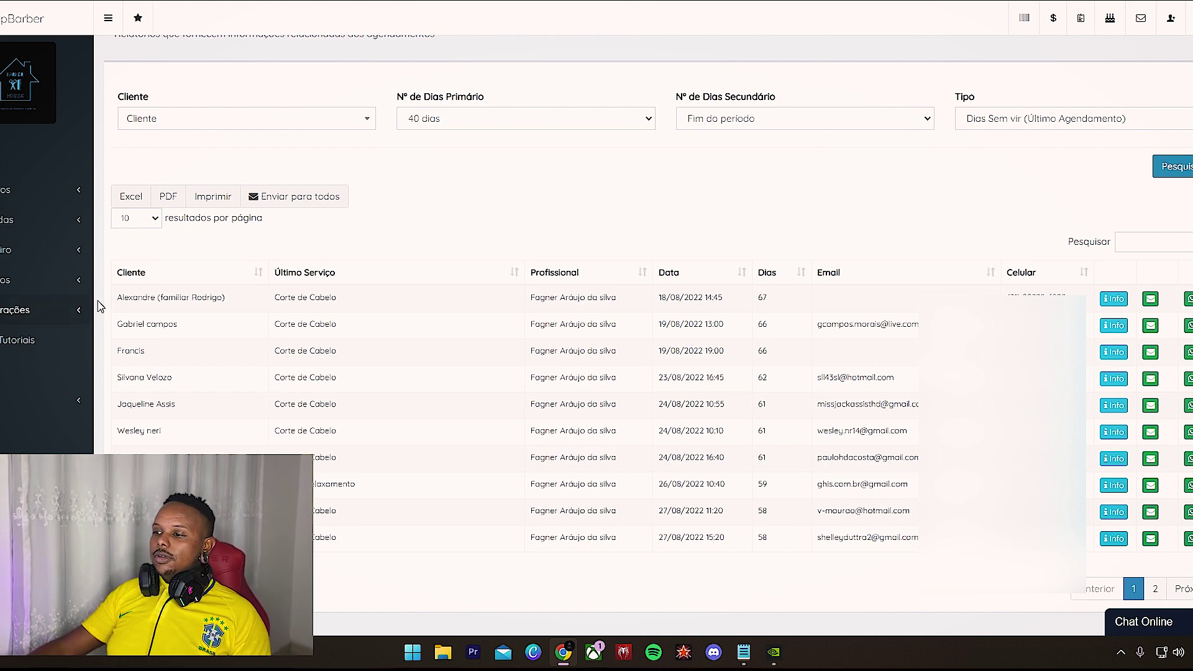
mouse_move(743, 652)
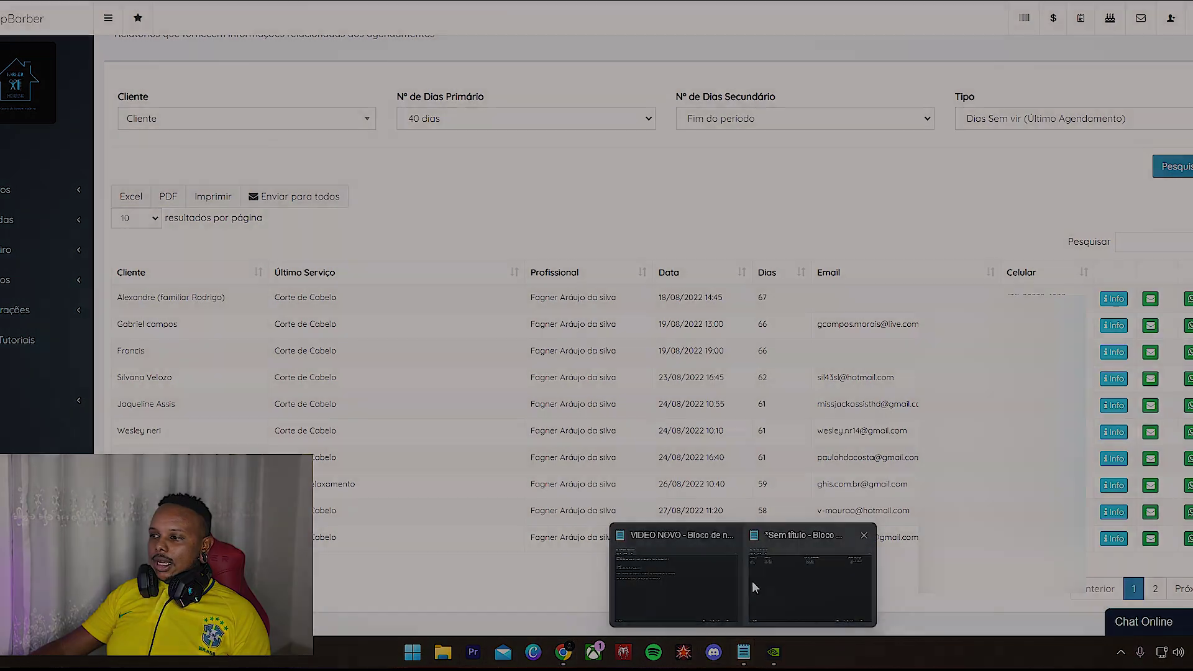
click(787, 577)
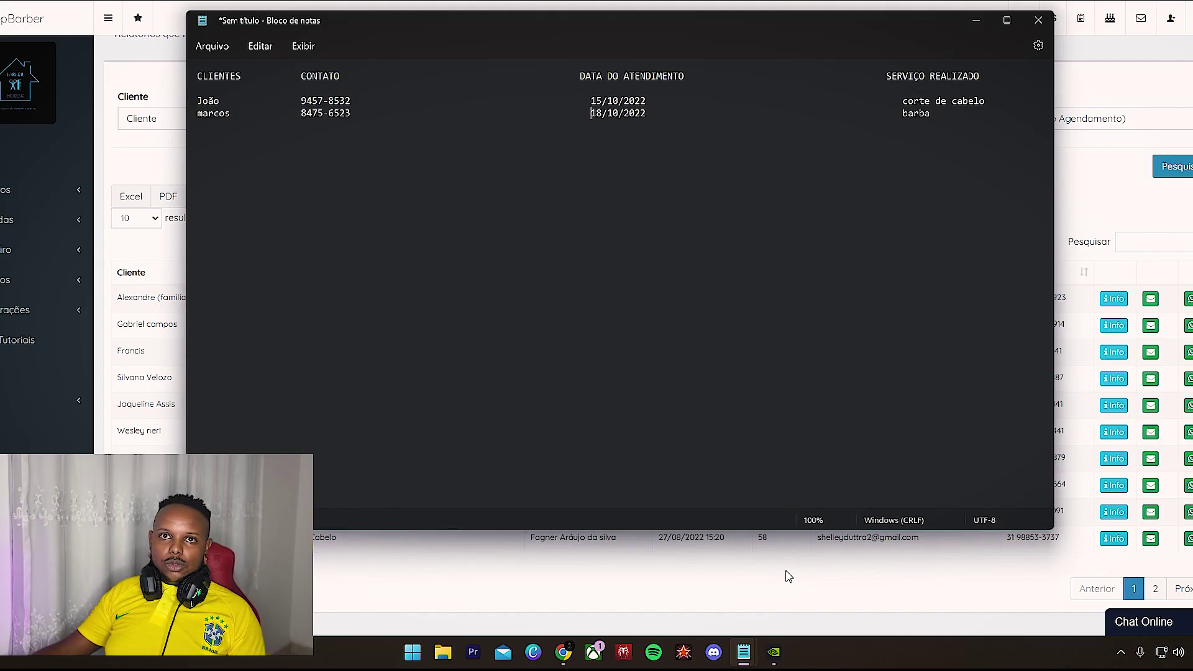